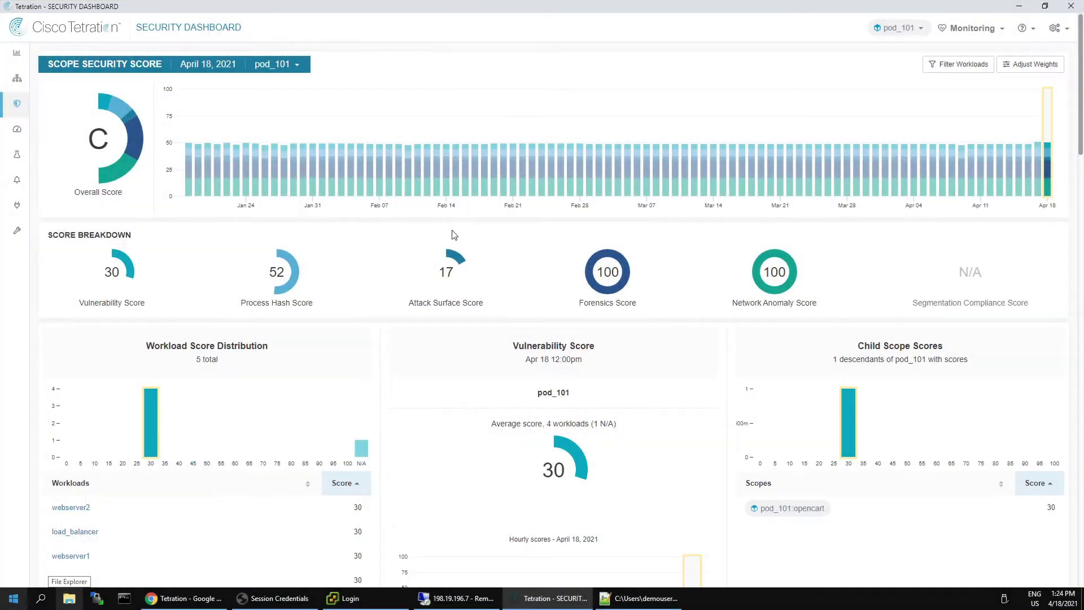
- Go to the Segmentation overview, where no application workspaces exist yet
click(17, 80)
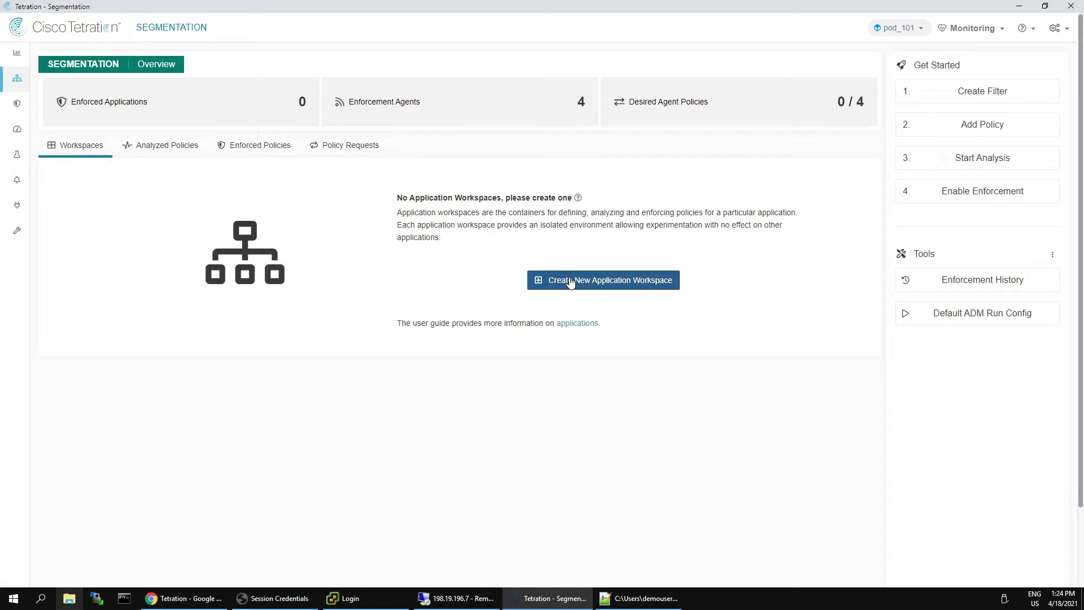
- Create an application workspace named opencart with scope pod_101:opencart
click(570, 282)
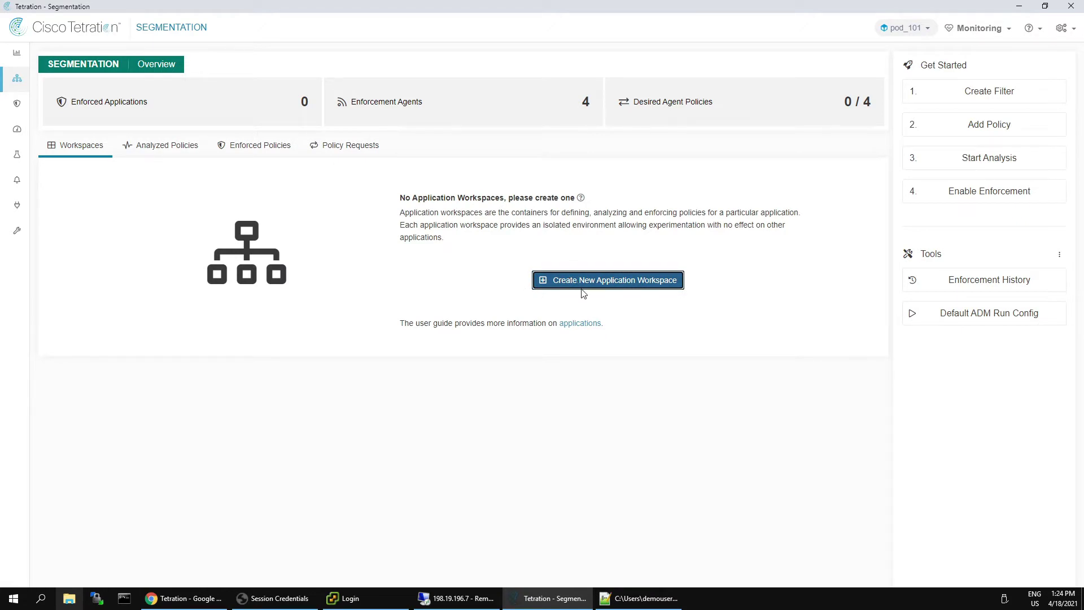
text(opencart)
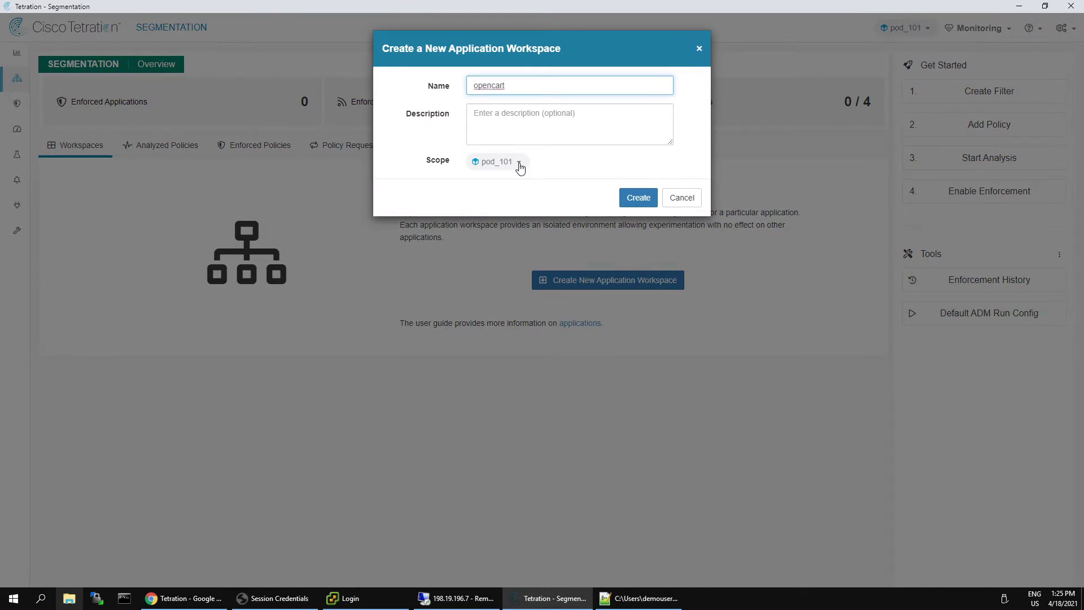
click(518, 164)
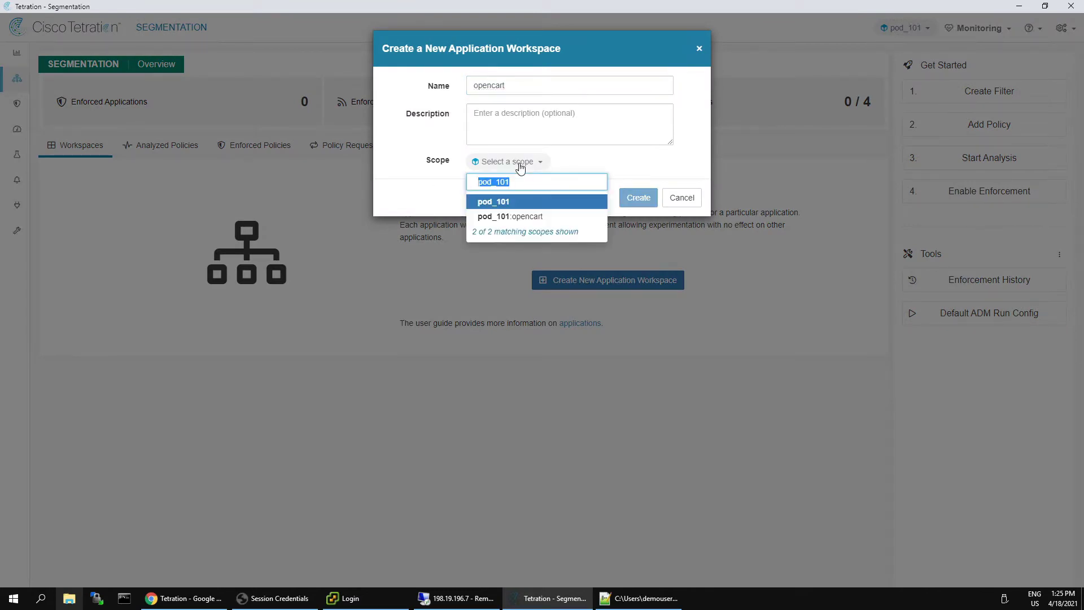
click(516, 217)
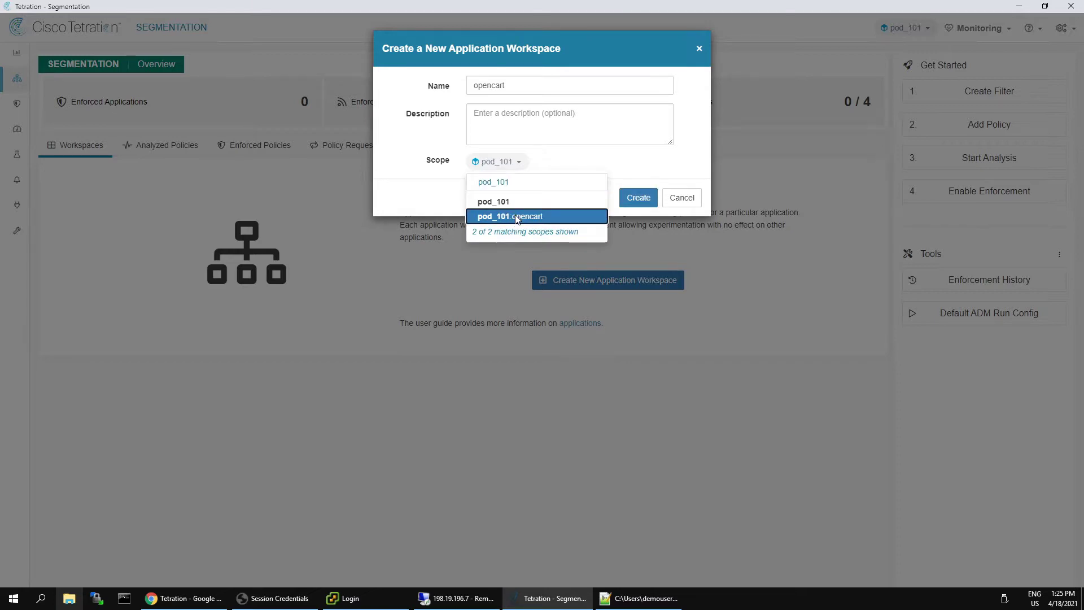
click(516, 218)
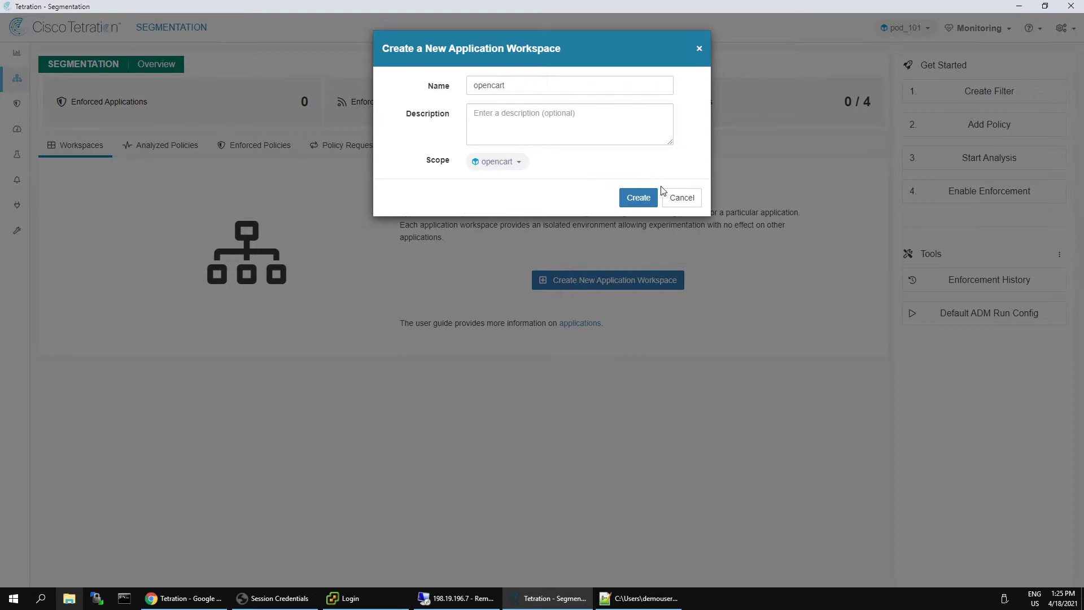
click(643, 198)
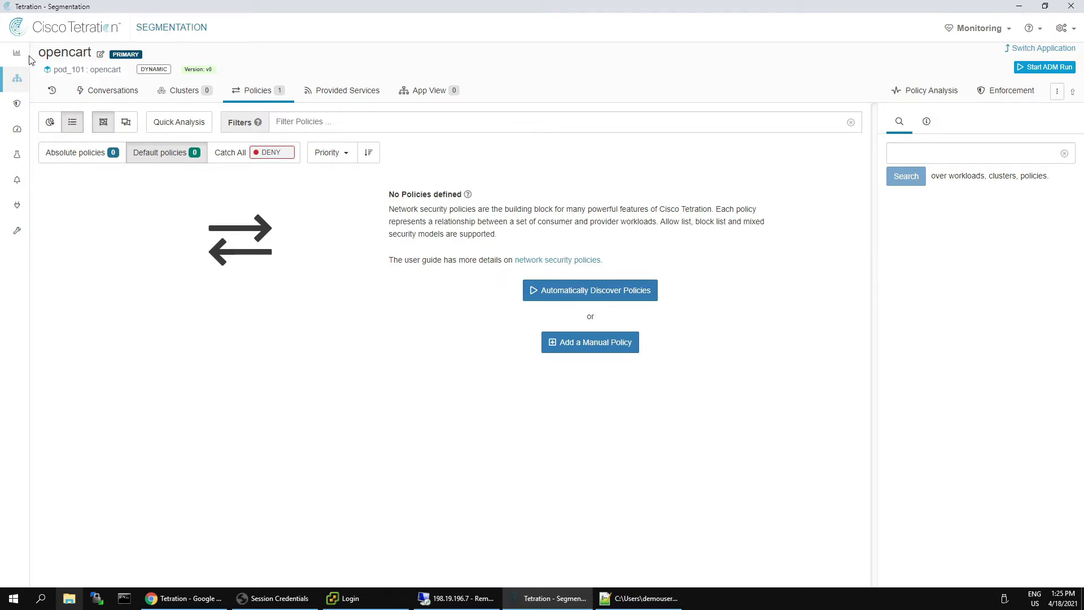
- Show the opencart scope's inventory in Inventory Search: six workloads in 198.19.196.1/29
mouse_move(17, 56)
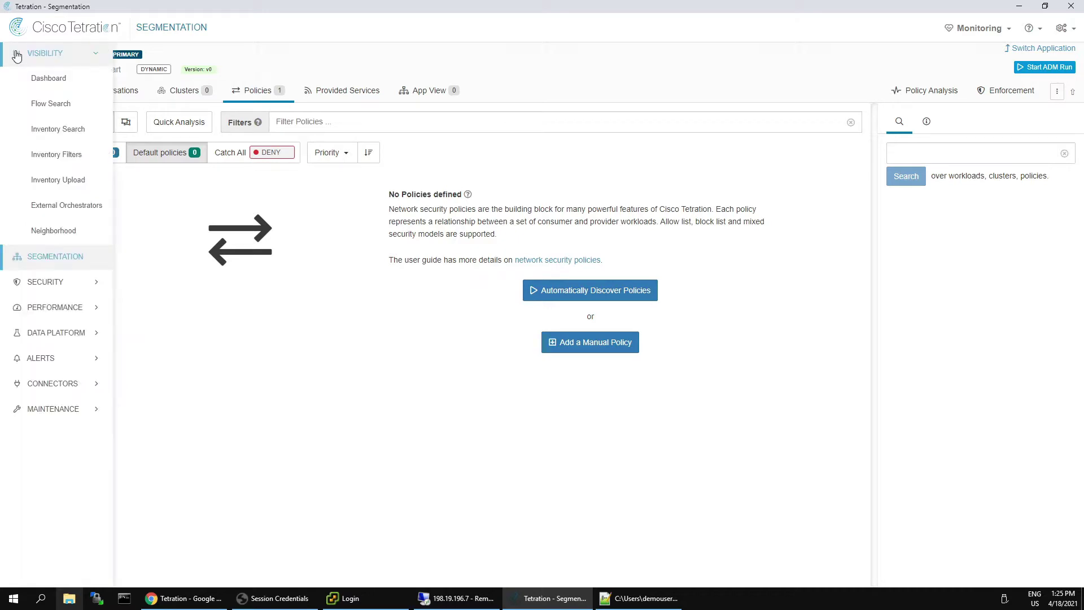
click(64, 135)
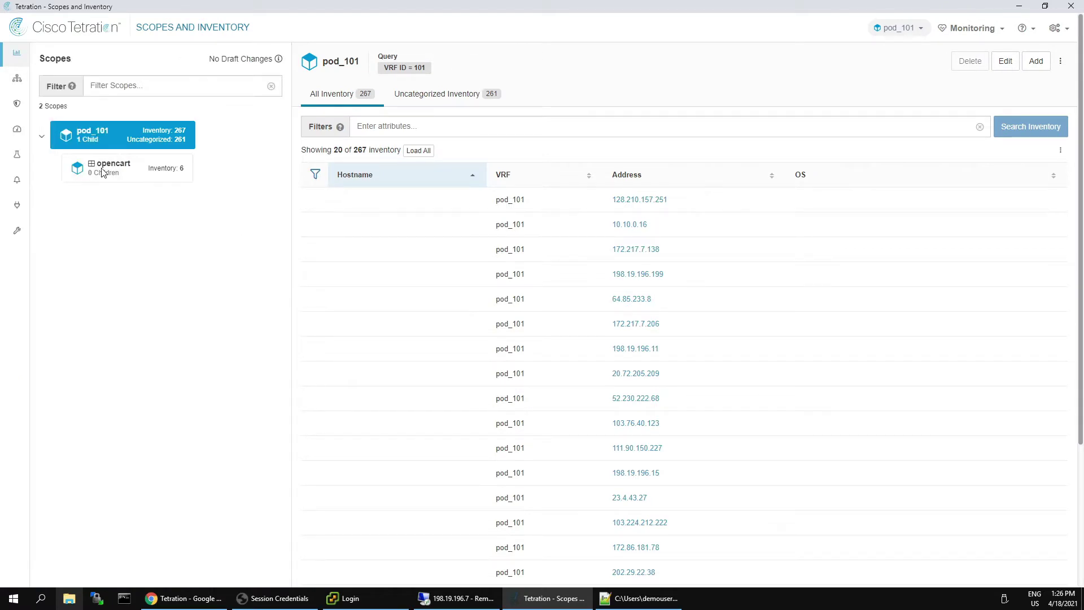
click(110, 171)
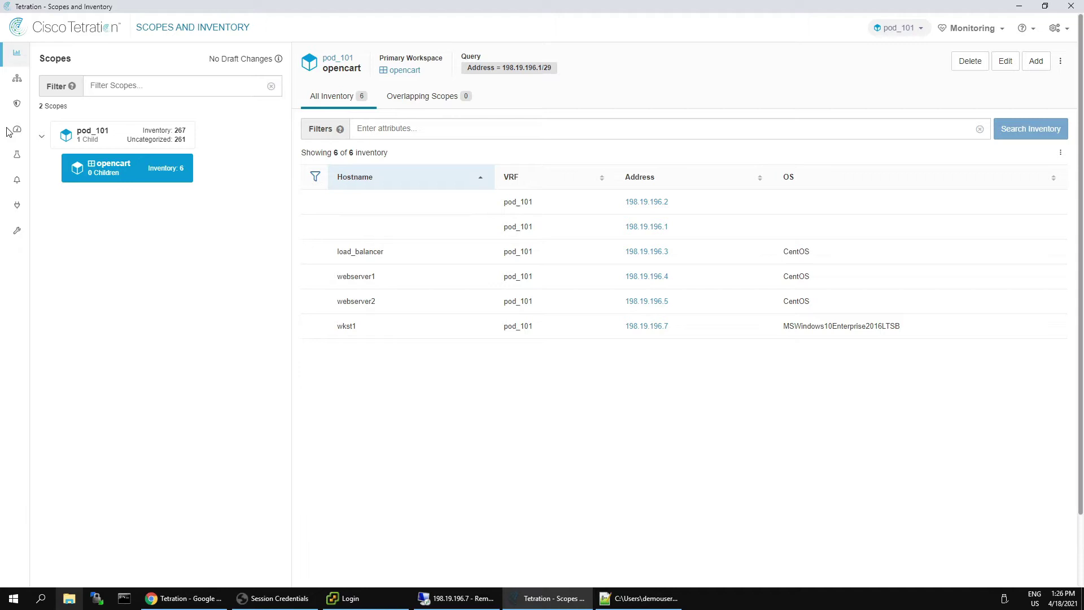
- Open the opencart workspace's ADM Run Configuration, covering its 6 member workloads
click(17, 83)
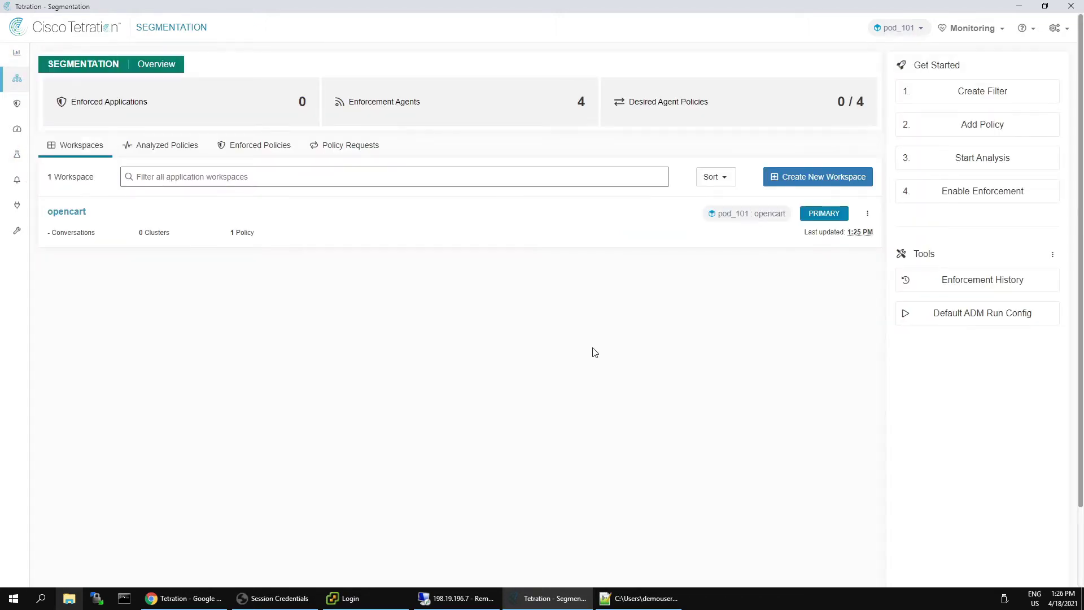
click(66, 217)
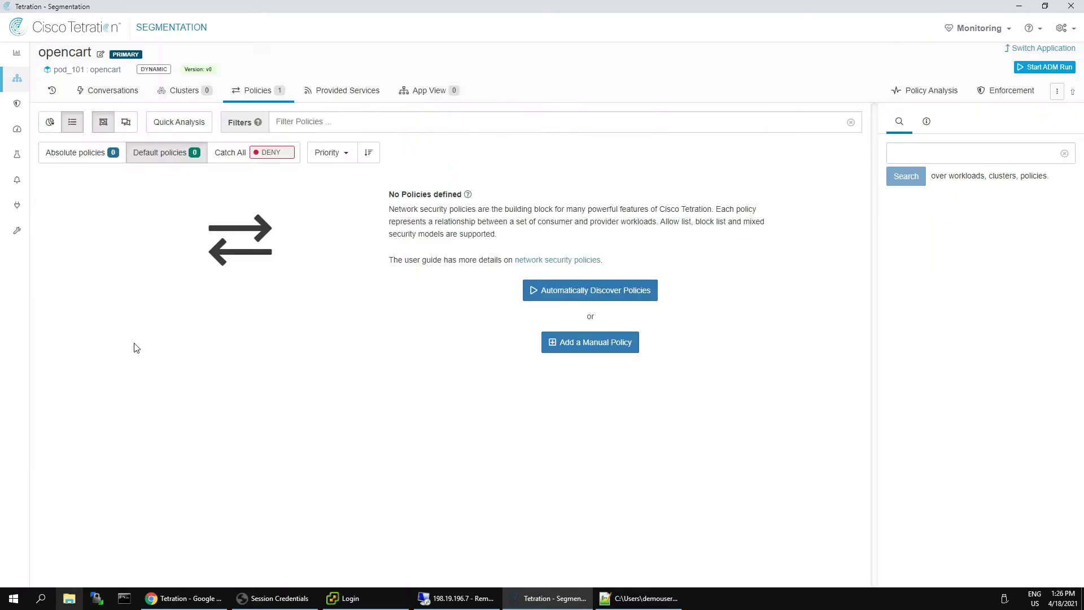
click(1037, 67)
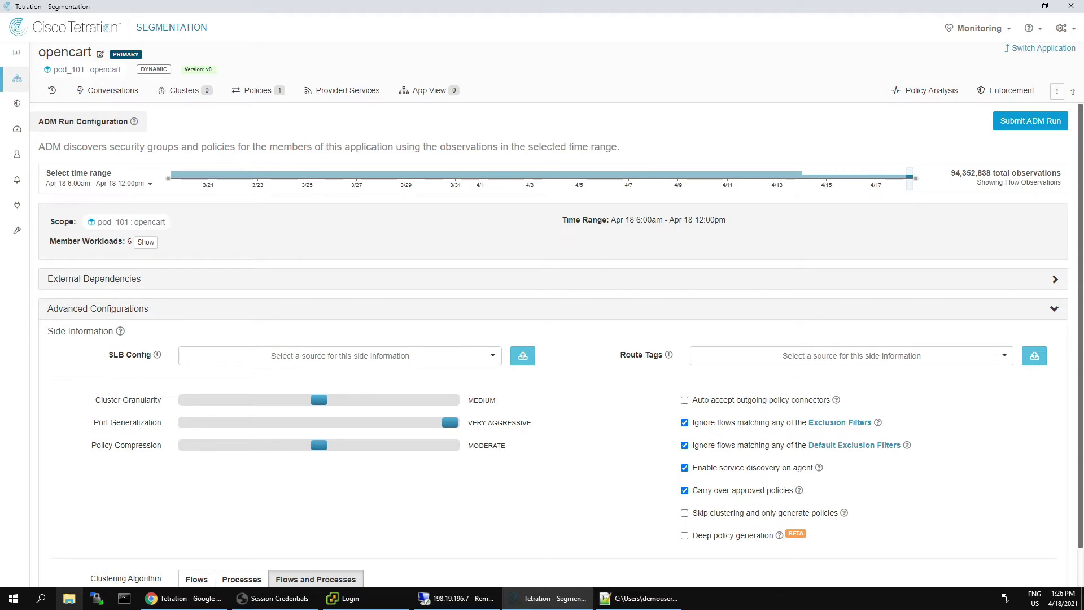
- Widen the ADM time range to Apr 15 1:00am through Apr 18 12:00pm
click(115, 187)
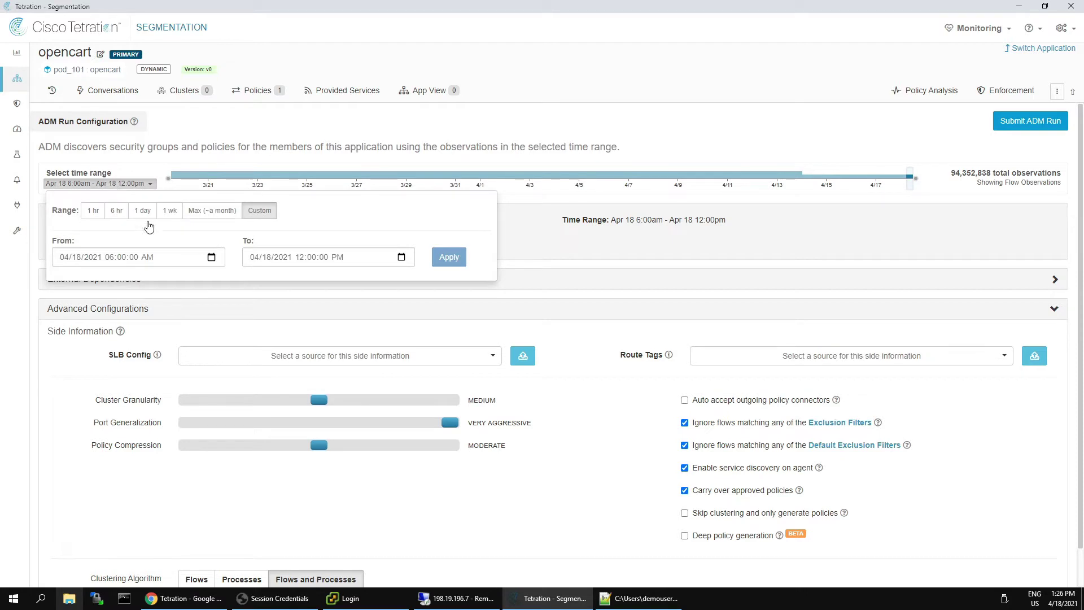
click(152, 218)
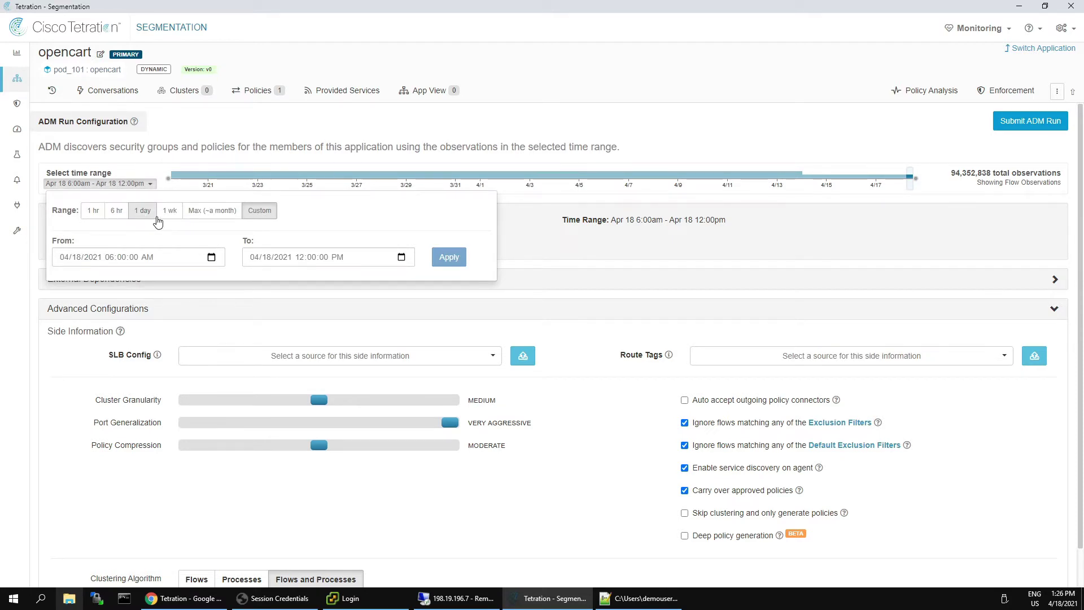
click(911, 179)
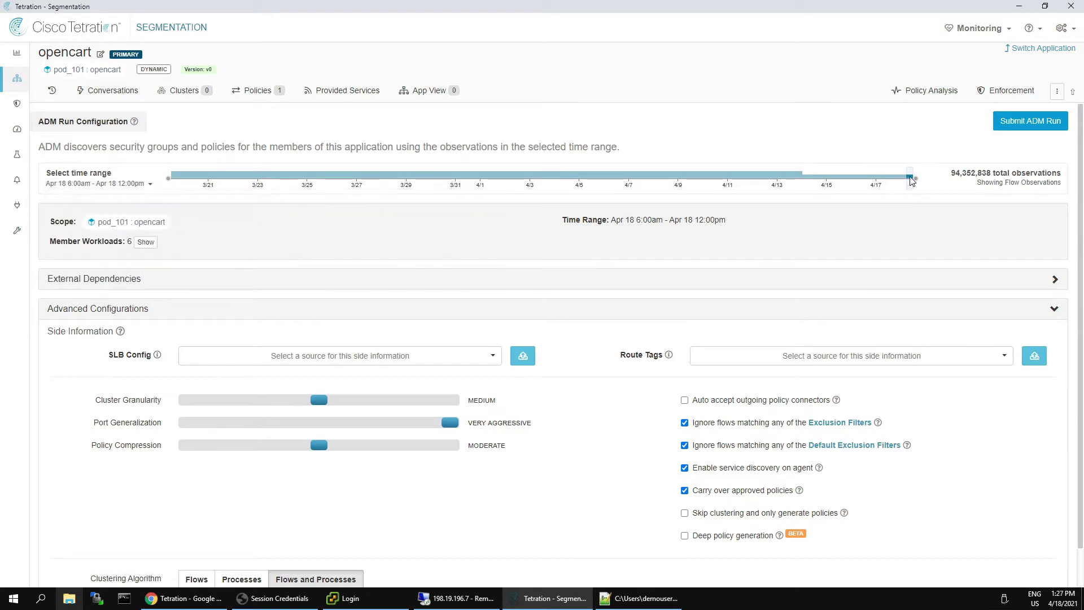
drag(910, 179, 826, 178)
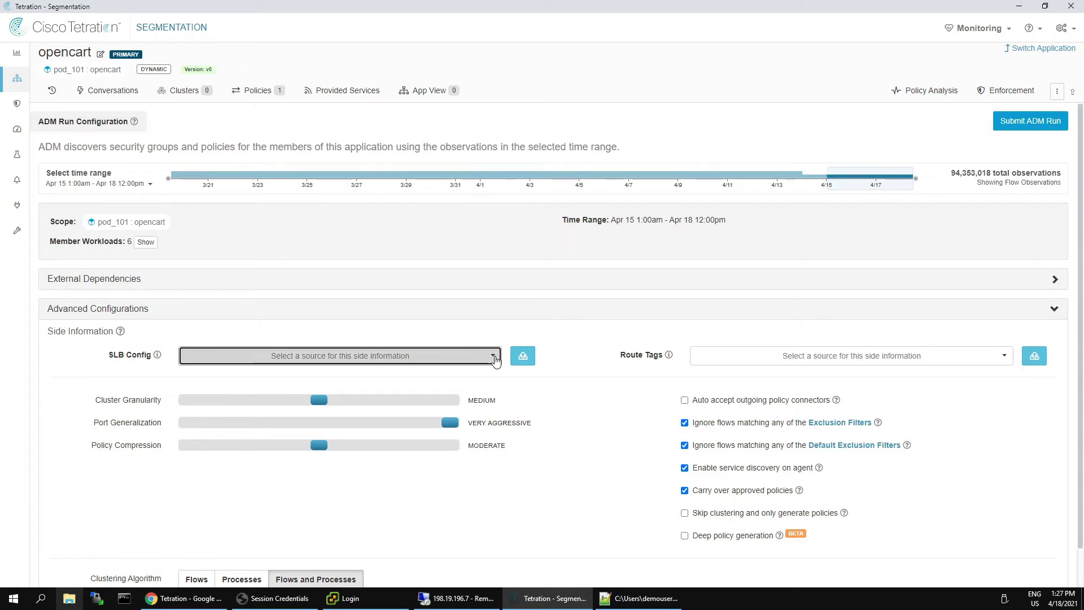
- Upload slb-config-pod101 from Downloads as the SLB Config side information
click(494, 357)
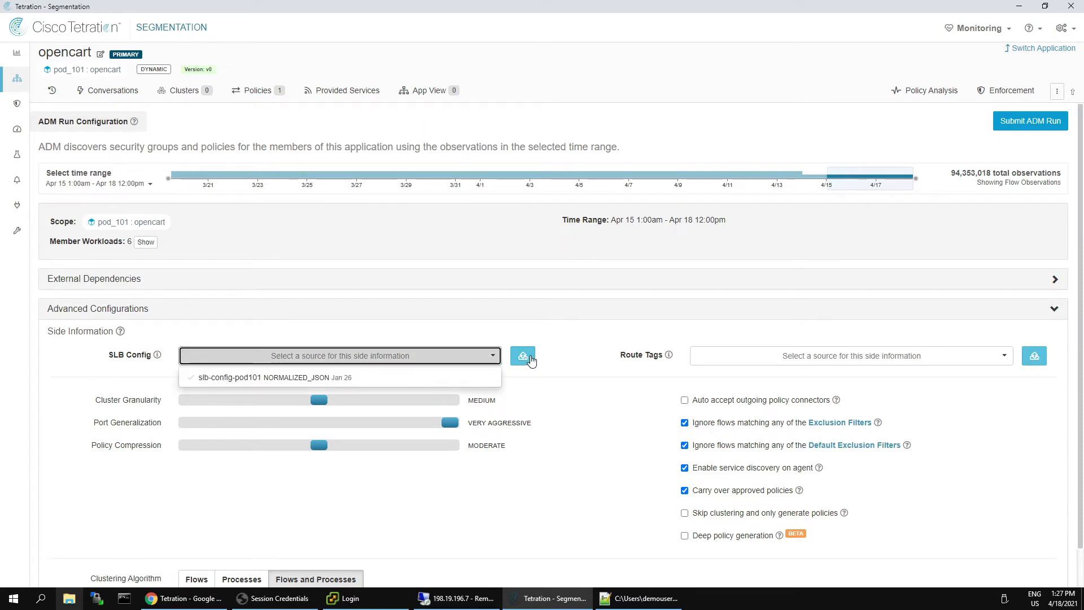
click(523, 356)
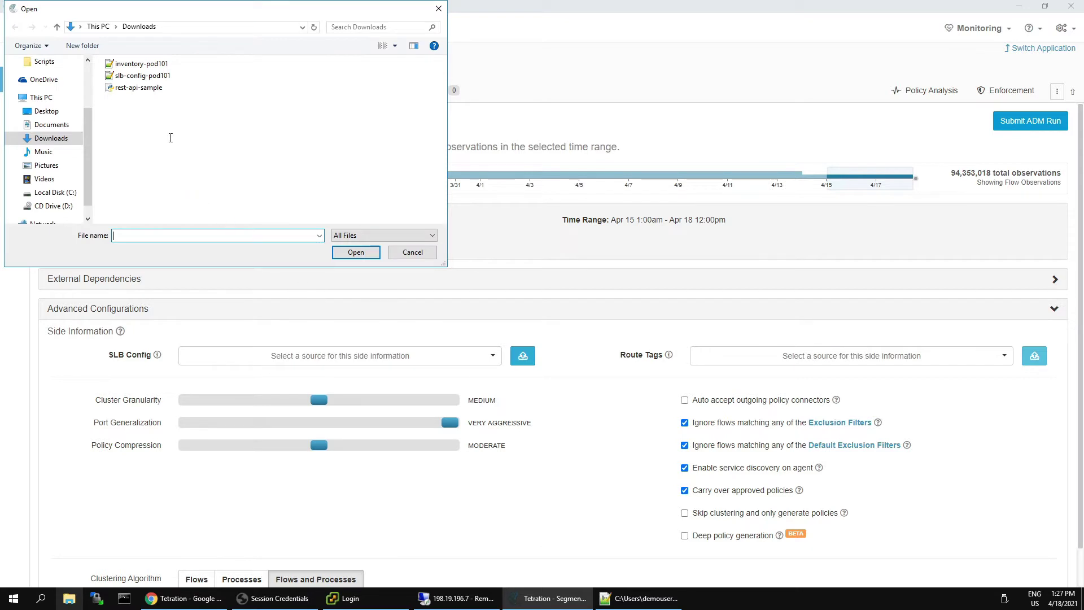
click(135, 78)
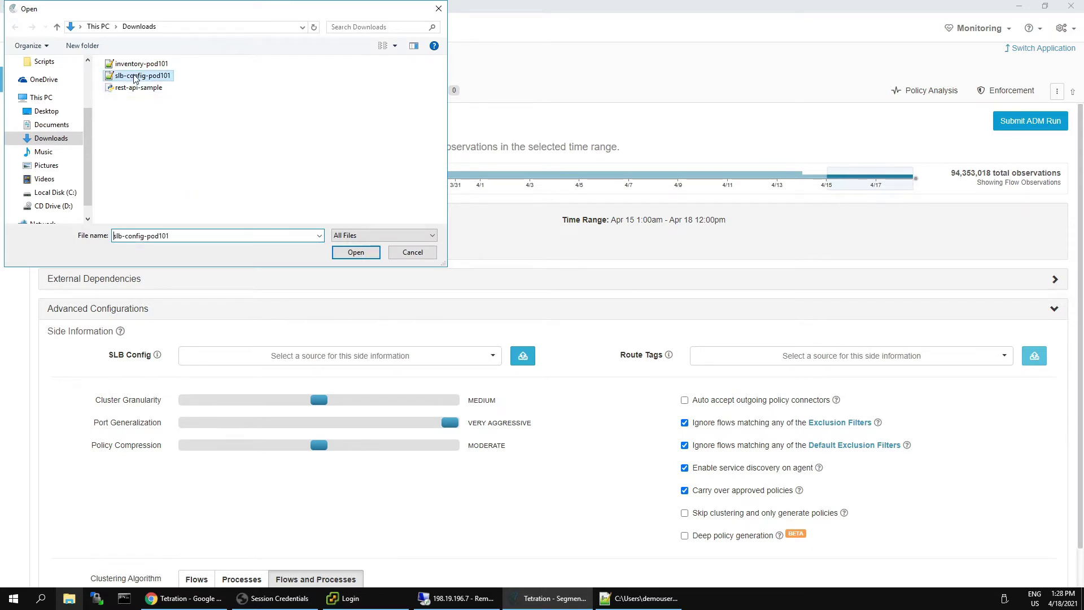
click(353, 253)
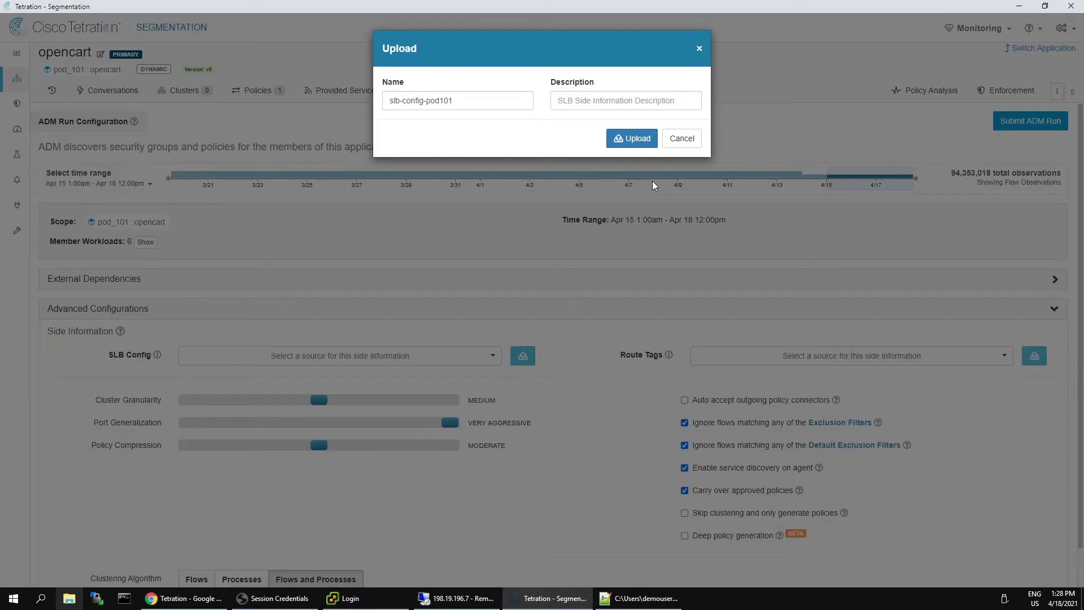
click(633, 139)
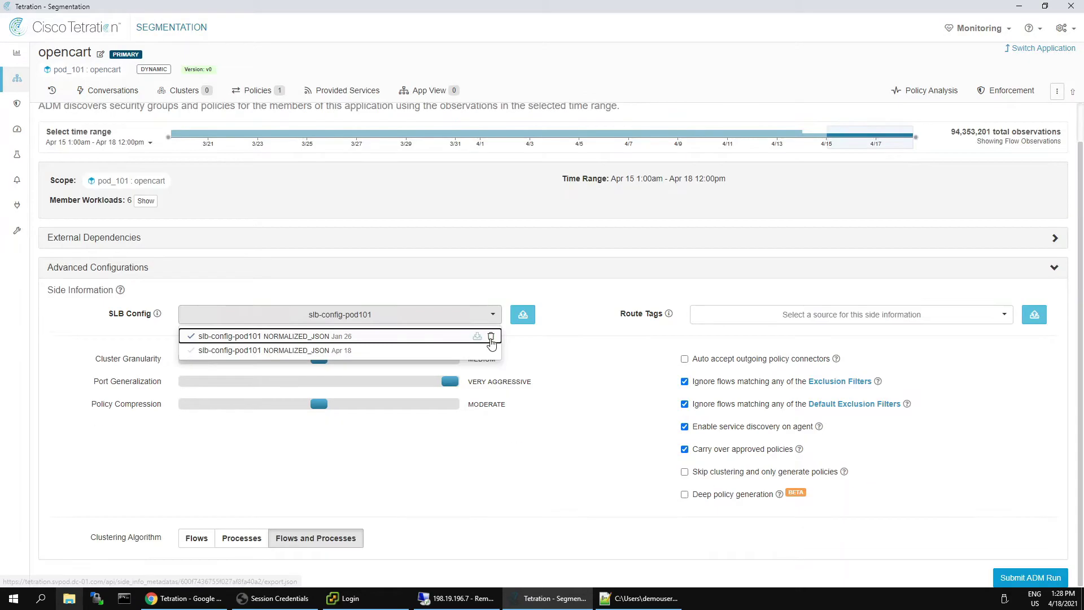
- Delete the older Jan 26 SLB config and check the remaining sources
click(490, 337)
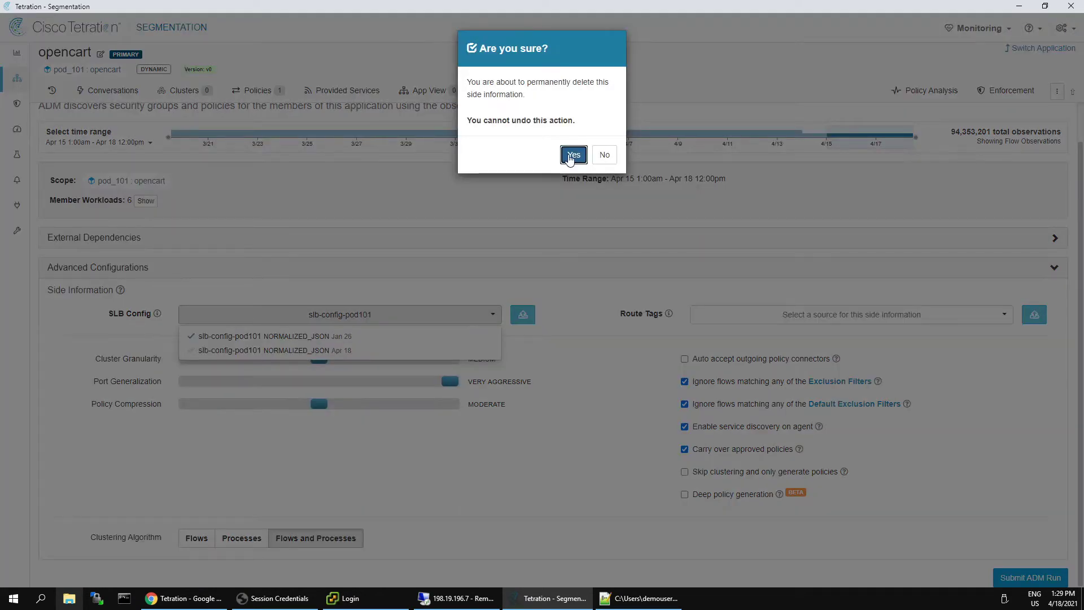
click(571, 156)
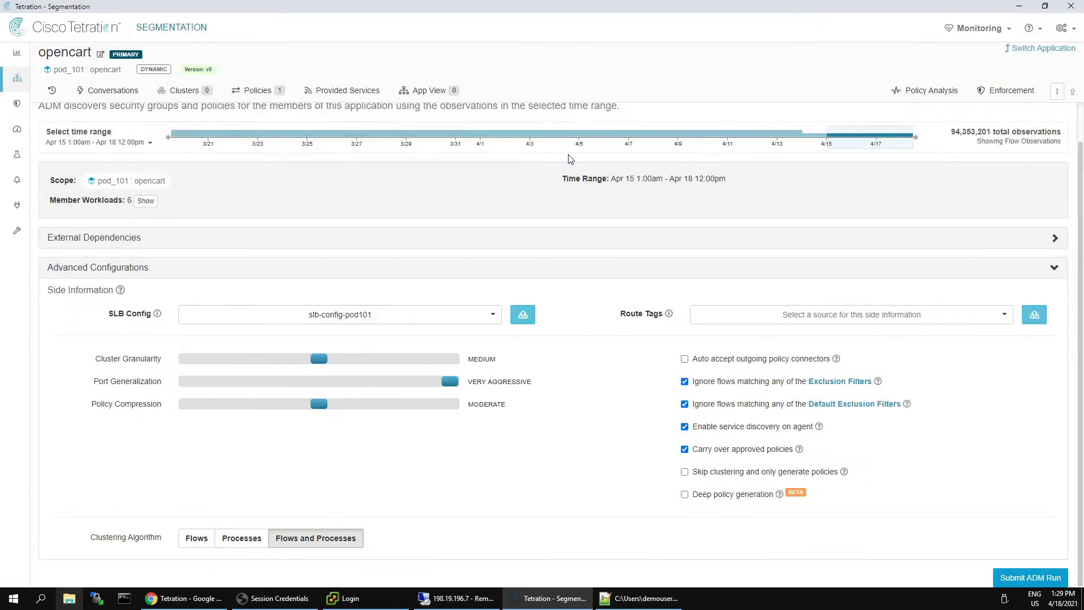
click(493, 317)
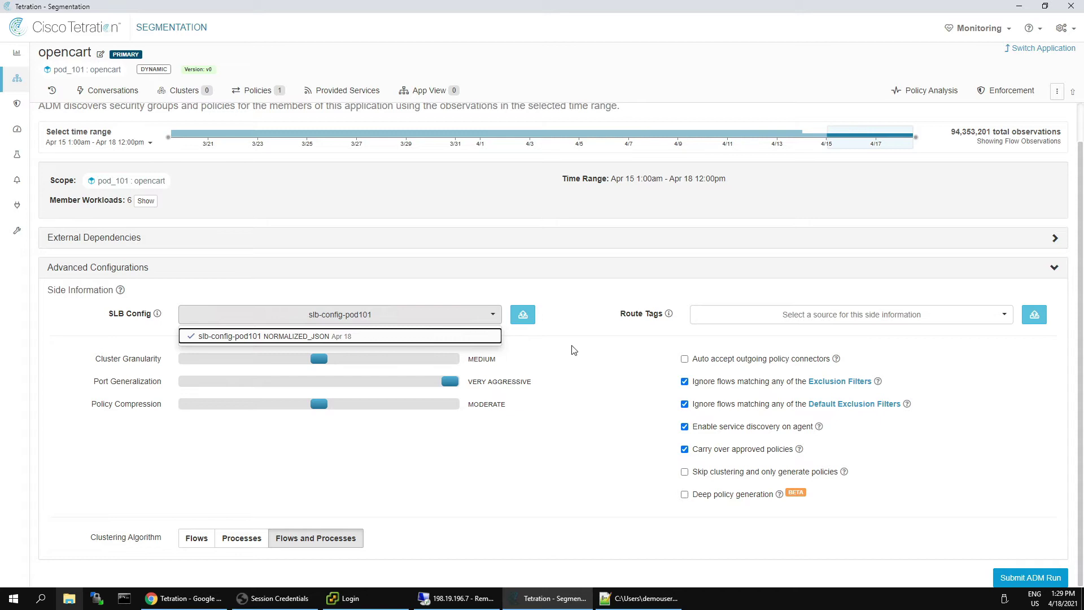
- Set Cluster Granularity to VERY FINE, keeping Flows and Processes clustering
click(584, 416)
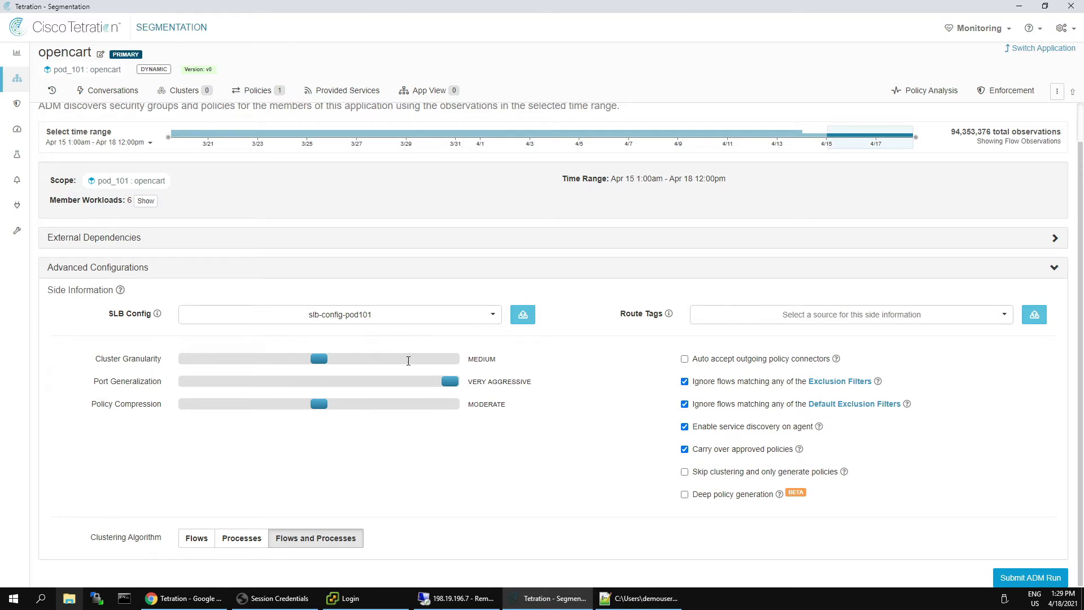
click(445, 359)
click(198, 543)
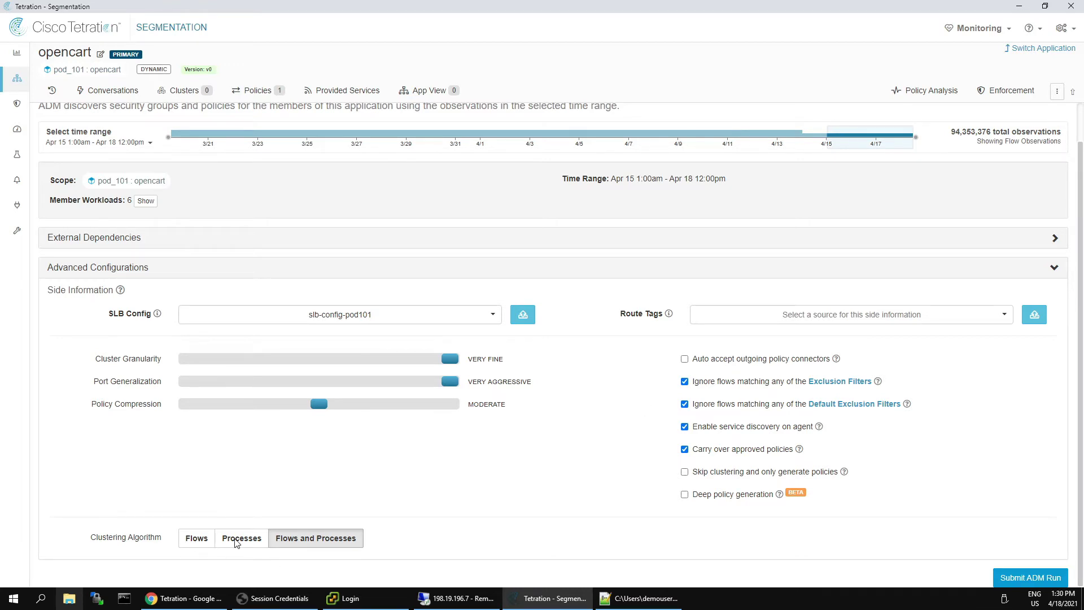
click(311, 551)
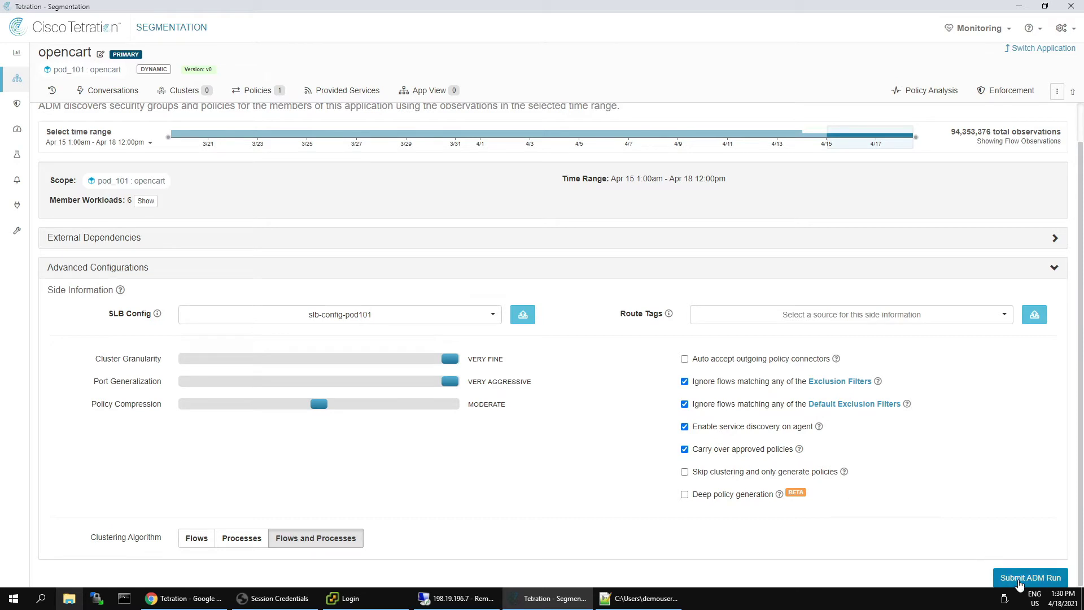
- Submit the opencart ADM run and bring up the Downloads folder
click(1019, 578)
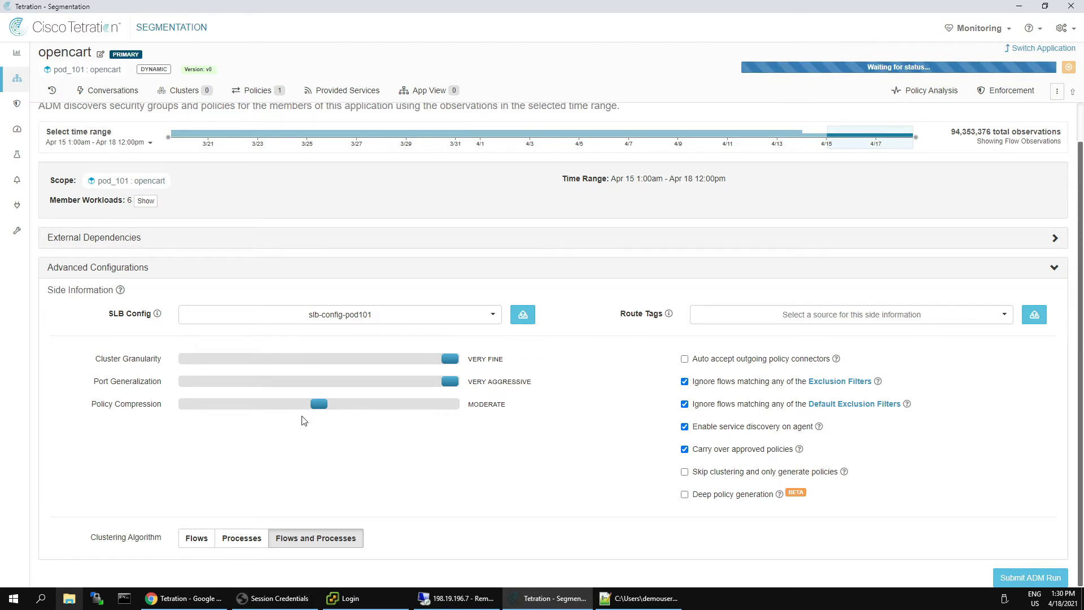
click(69, 598)
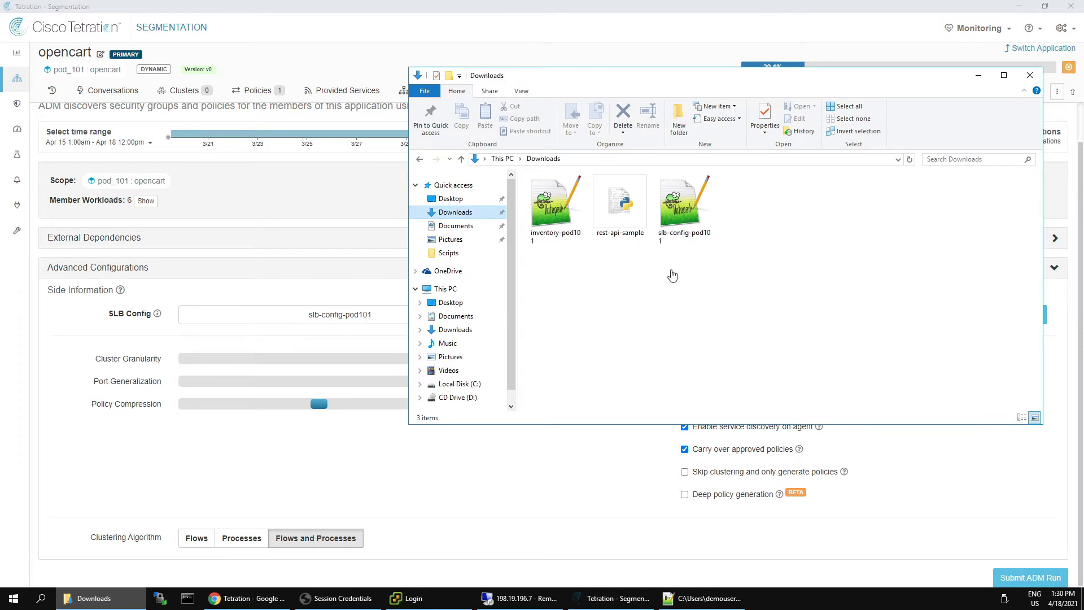
- Open slb-config-pod101 in Notepad++ via its Edit with Notepad++ option
right_click(677, 209)
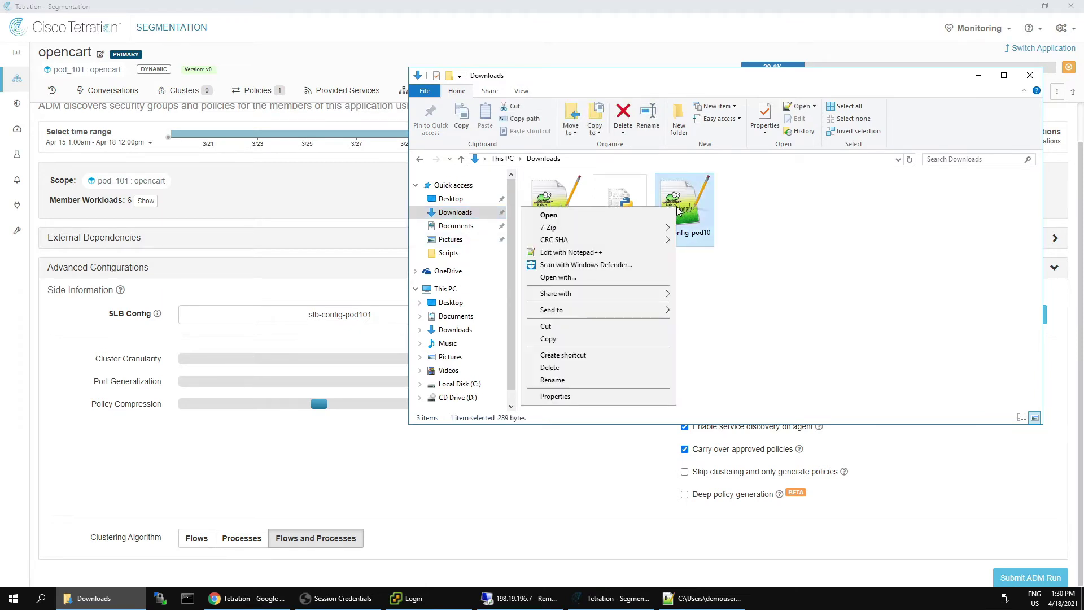
click(570, 254)
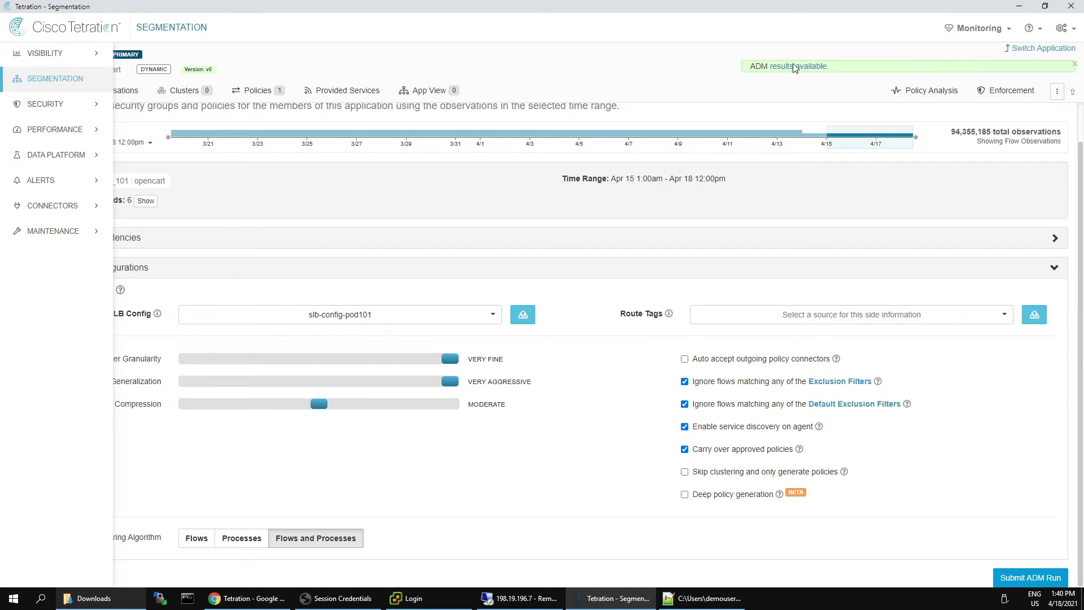
- Load the opencart v1 ADM results and list its 4 clusters, including webserver*
click(793, 67)
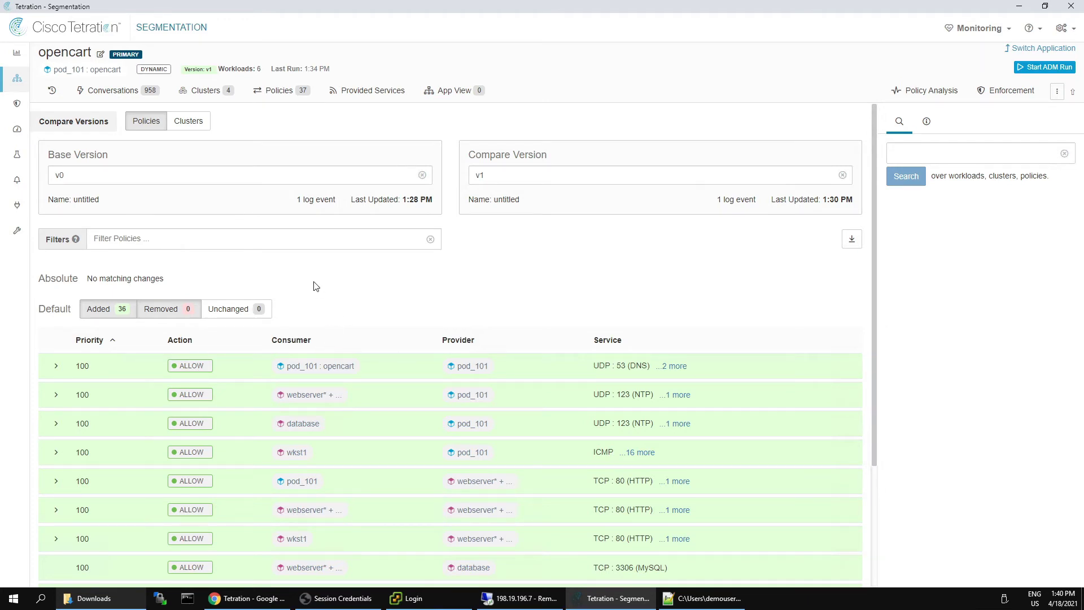
scroll(313, 286, down, 1)
scroll(313, 286, up, 1)
click(210, 97)
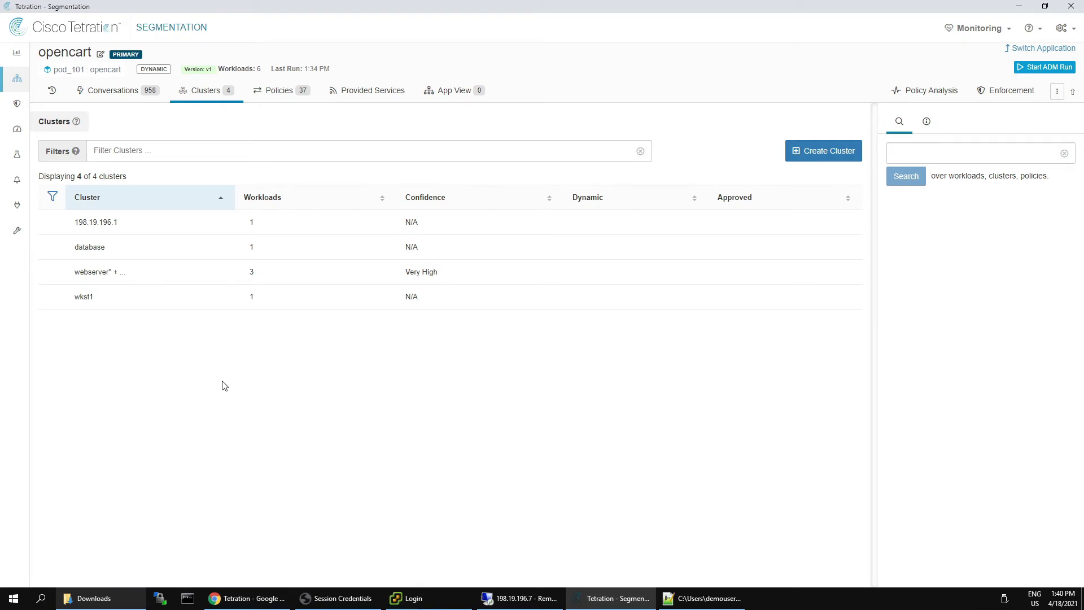
- Open the webserver* cluster's details and list its three workloads, 198.19.196.3 through 198.19.196.5
click(117, 274)
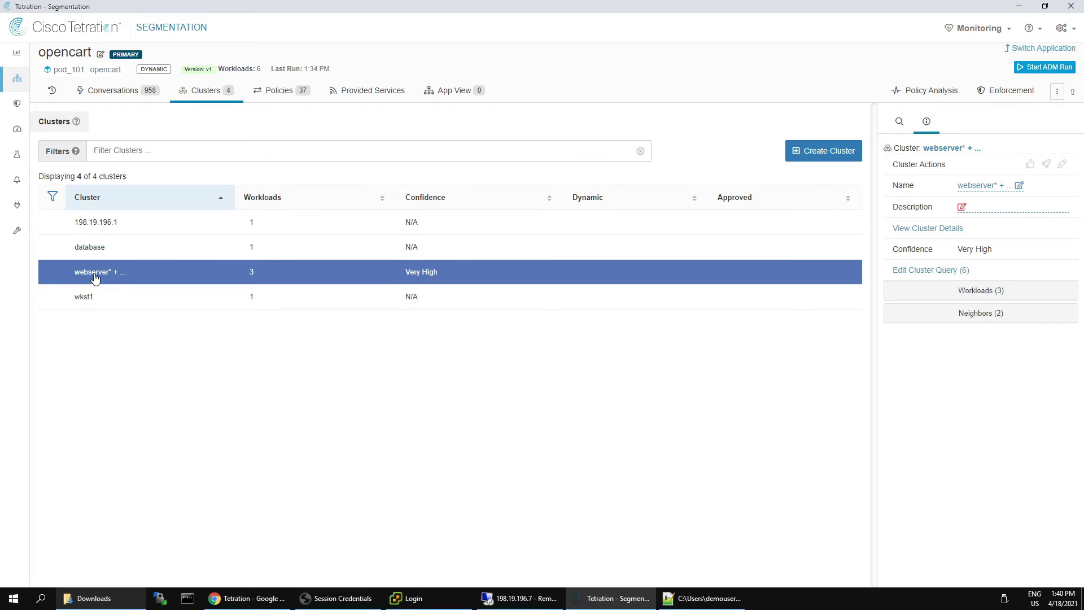
click(926, 228)
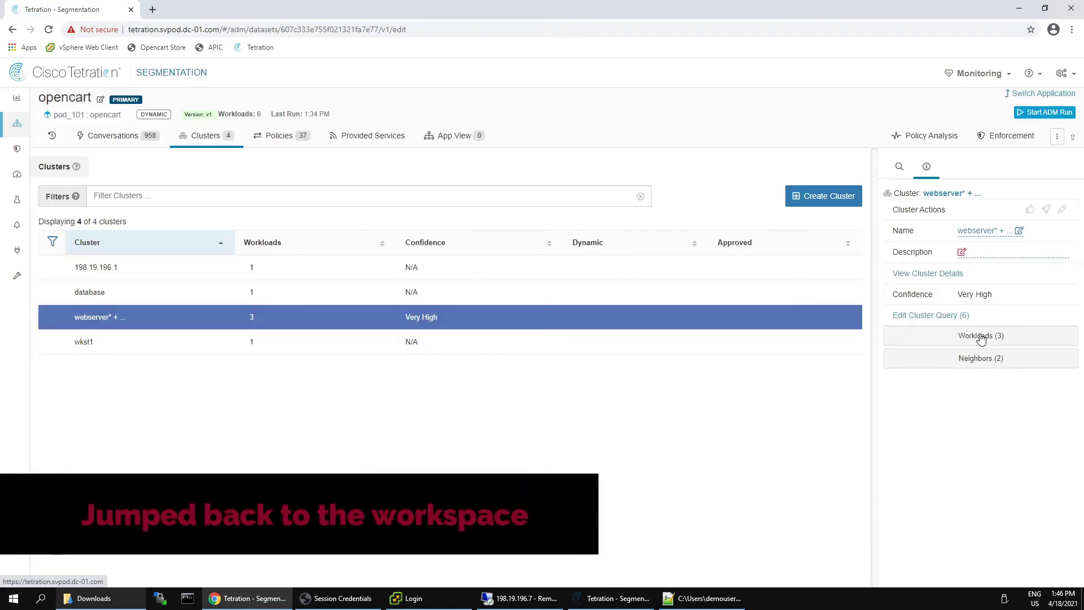
click(981, 336)
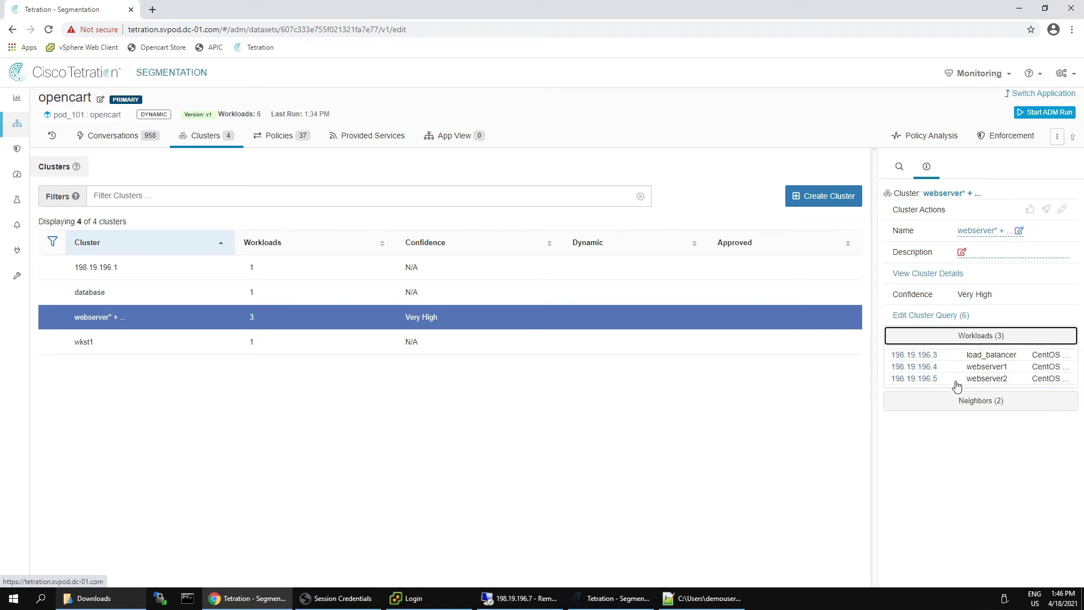
- Remove 198.19.196.3 from the webserver cluster query, leaving only 198.19.196.4 or 198.19.196.5
click(926, 315)
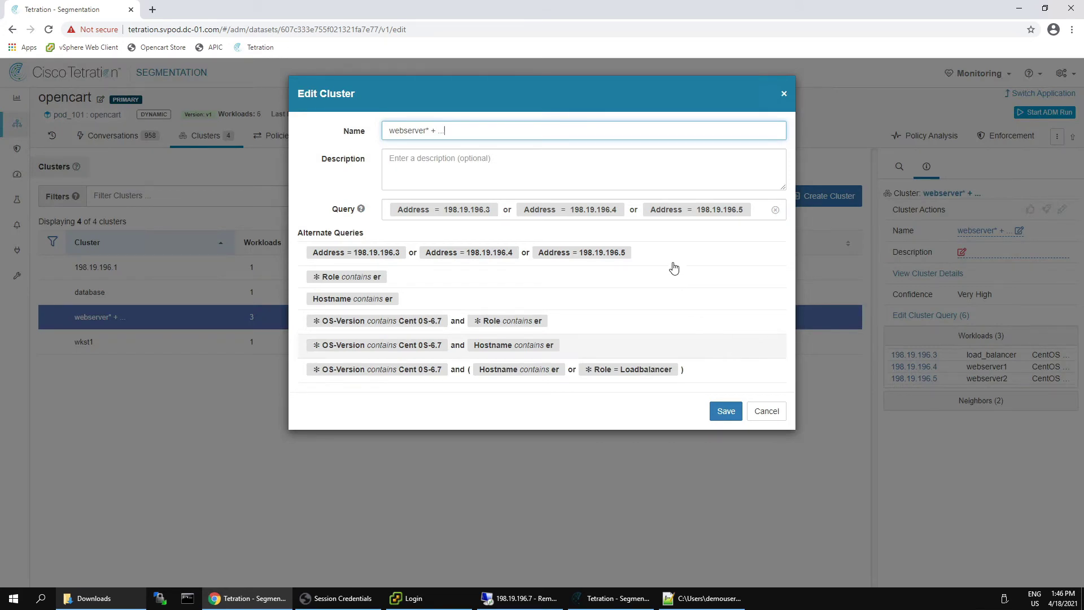
click(517, 226)
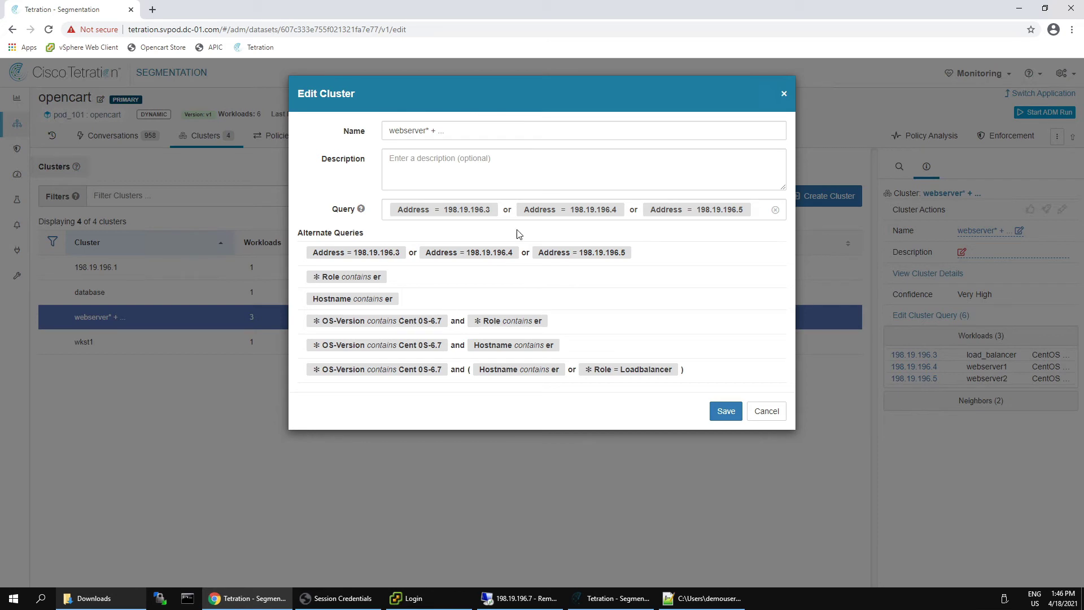
key(BackSpace)
key(BackSpace)
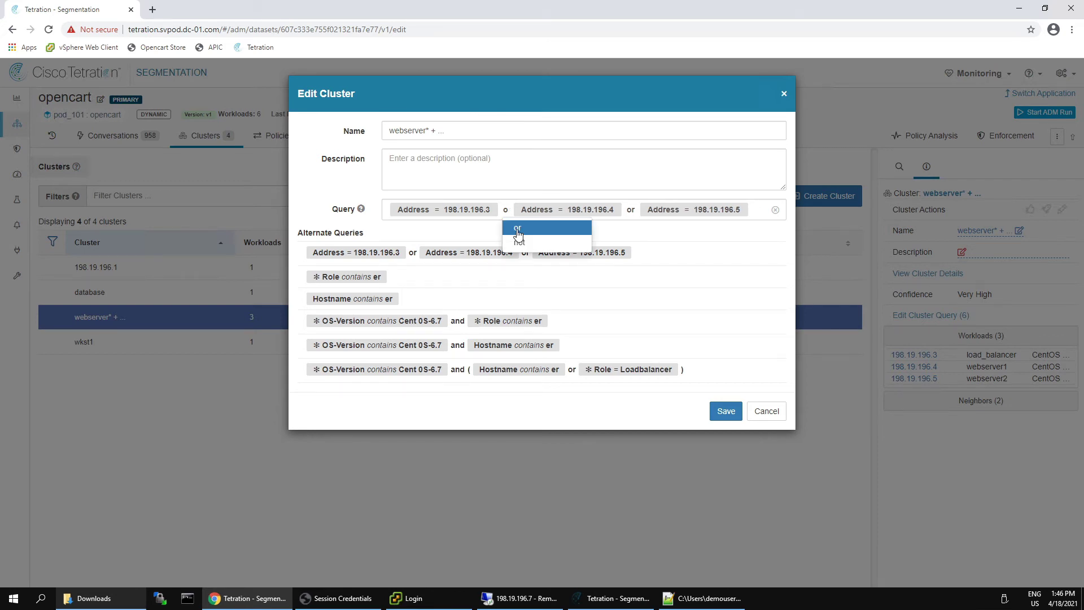
key(BackSpace)
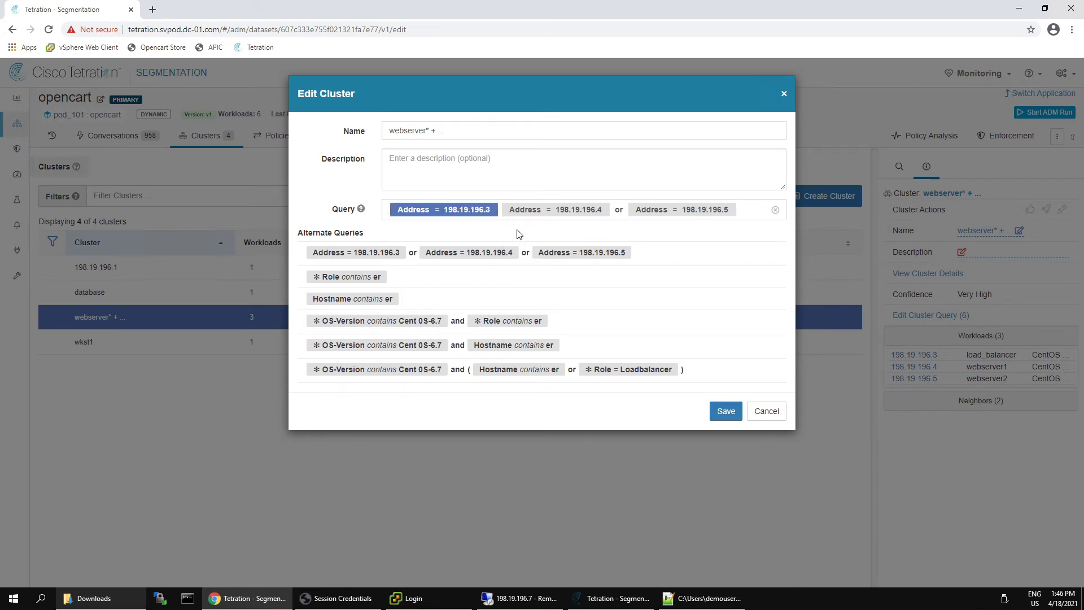
key(BackSpace)
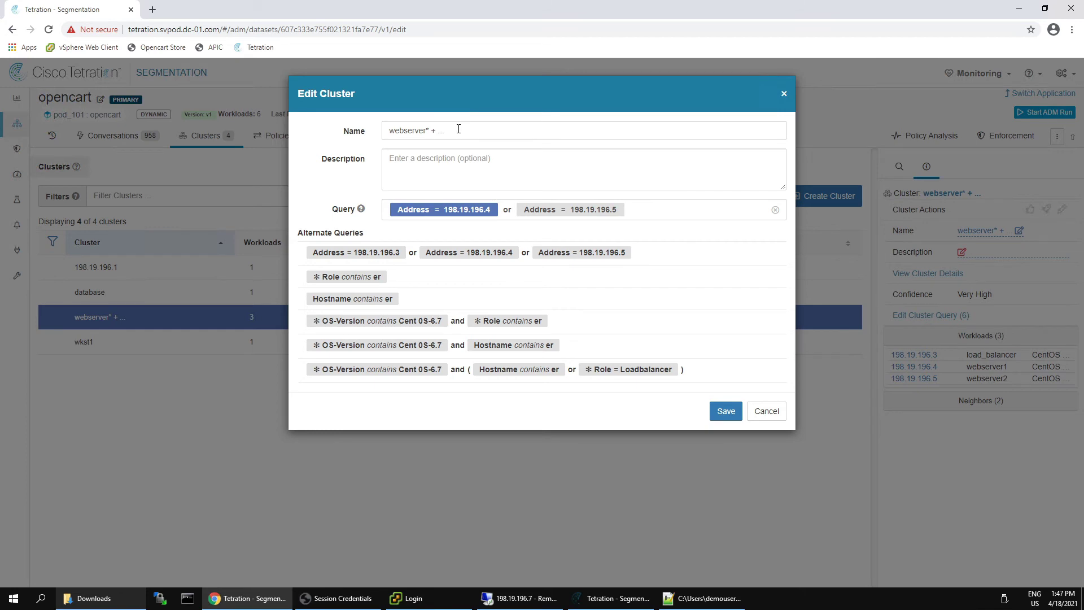
- Rename the cluster from webserver* to webserver and save the changes
click(459, 129)
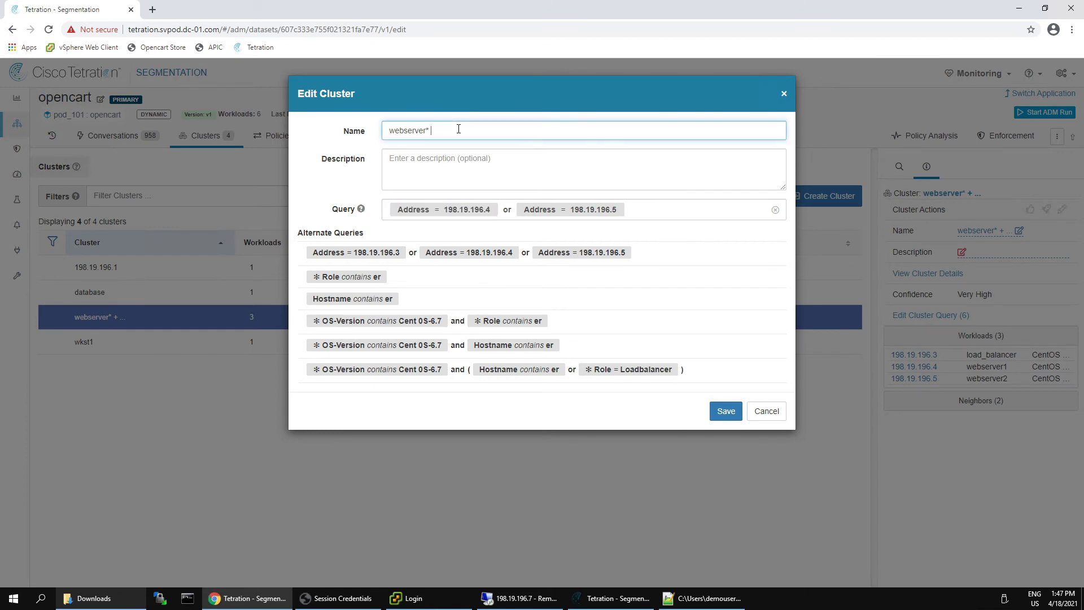
key(BackSpace)
click(716, 415)
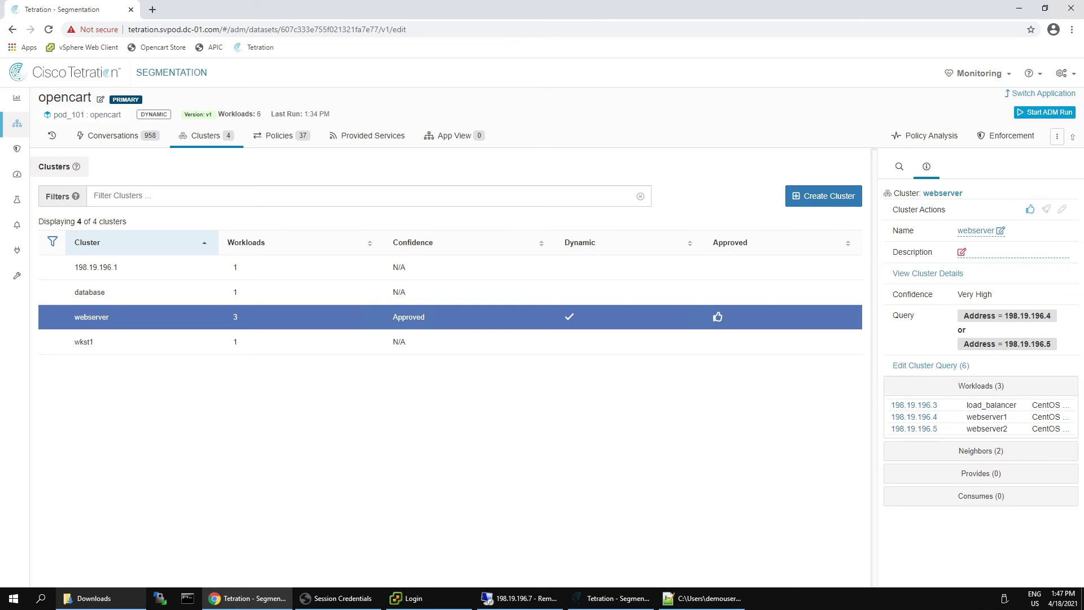
- Check the webserver cluster details, now showing 2 workloads, then return to Segmentation
click(914, 274)
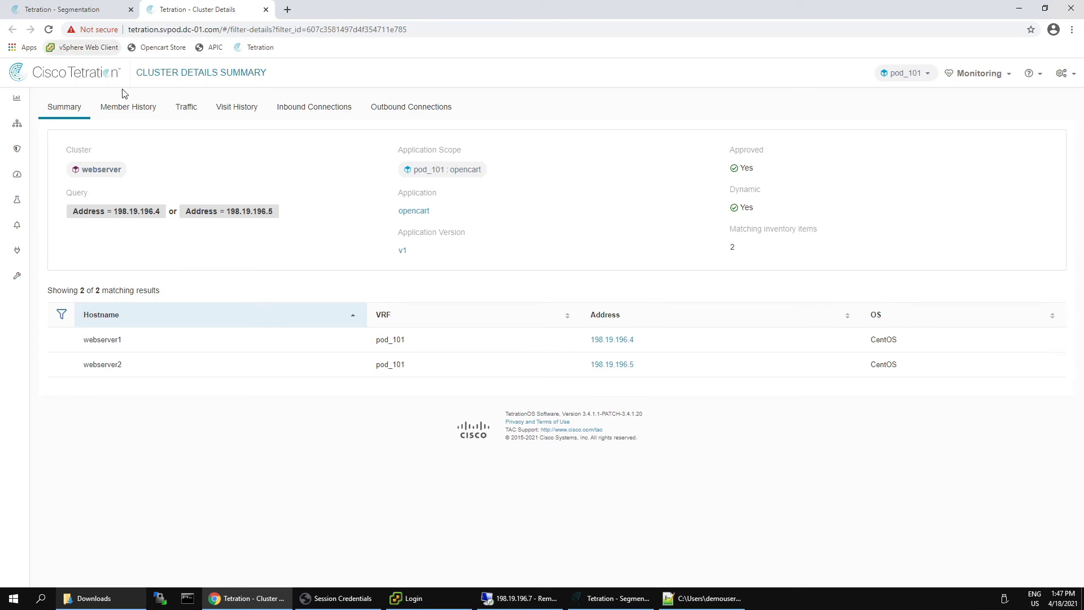
key(ctrl+shift+Tab)
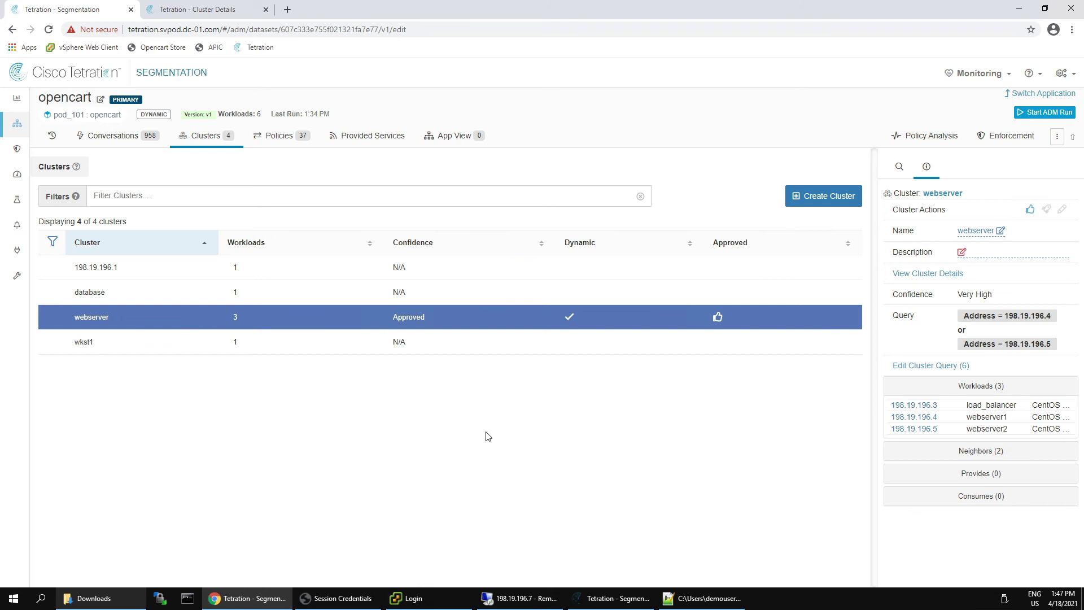
- Review the database cluster's workloads and approve it
click(143, 299)
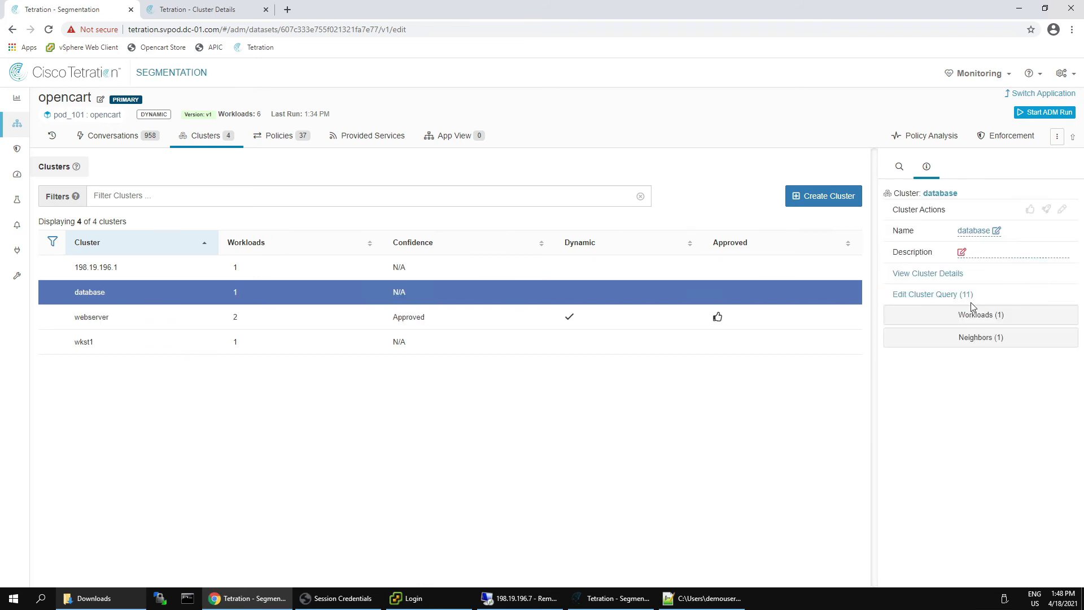
click(979, 319)
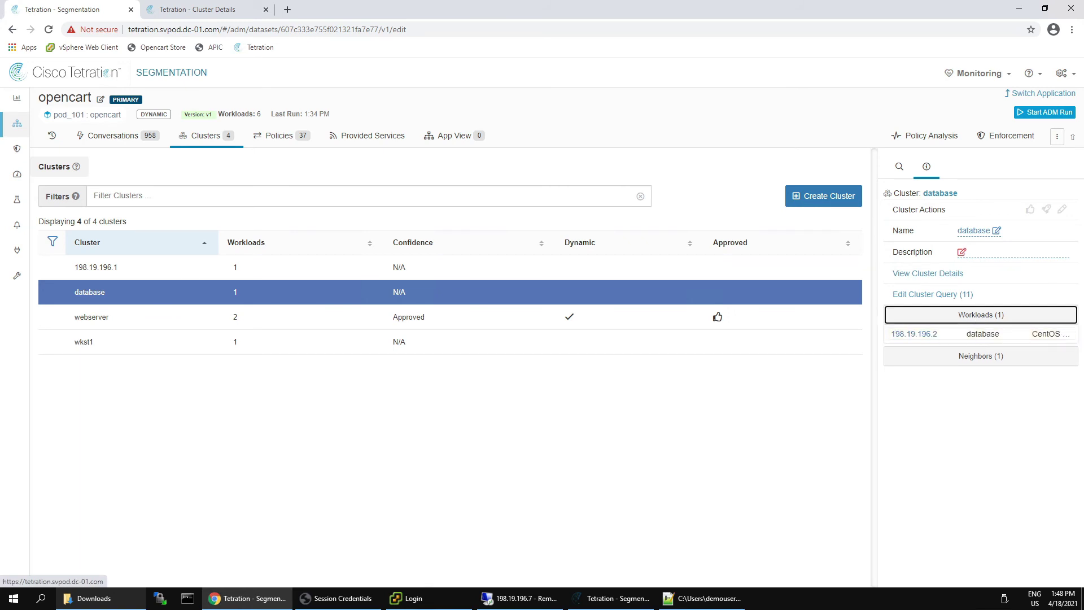
click(1030, 213)
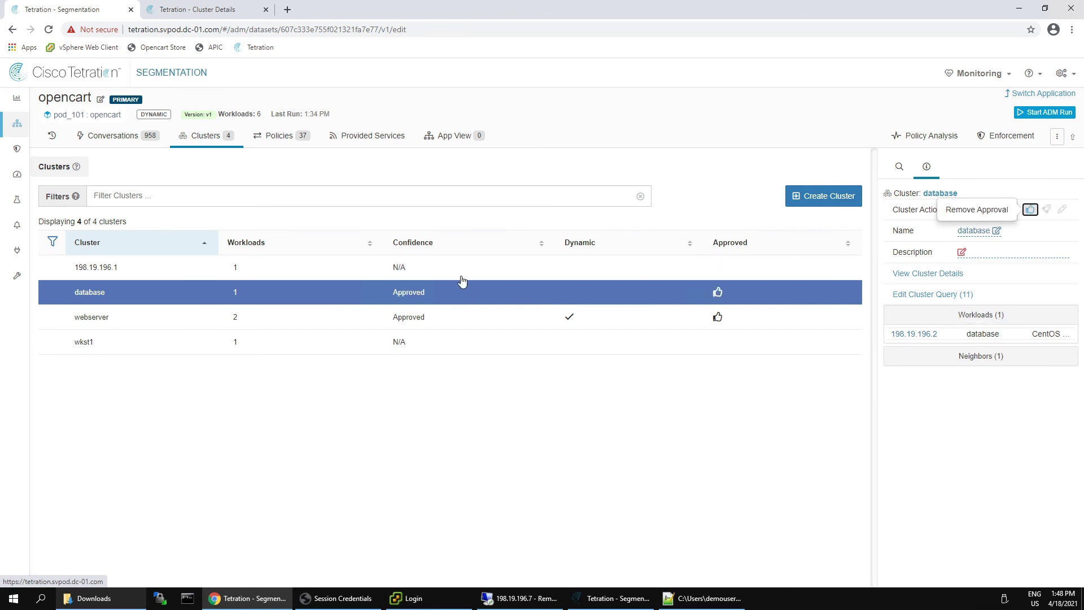
- Approve the wkst1 cluster with its 198.19.196.7 workload, briefly checking inventory-pod101.csv
click(320, 342)
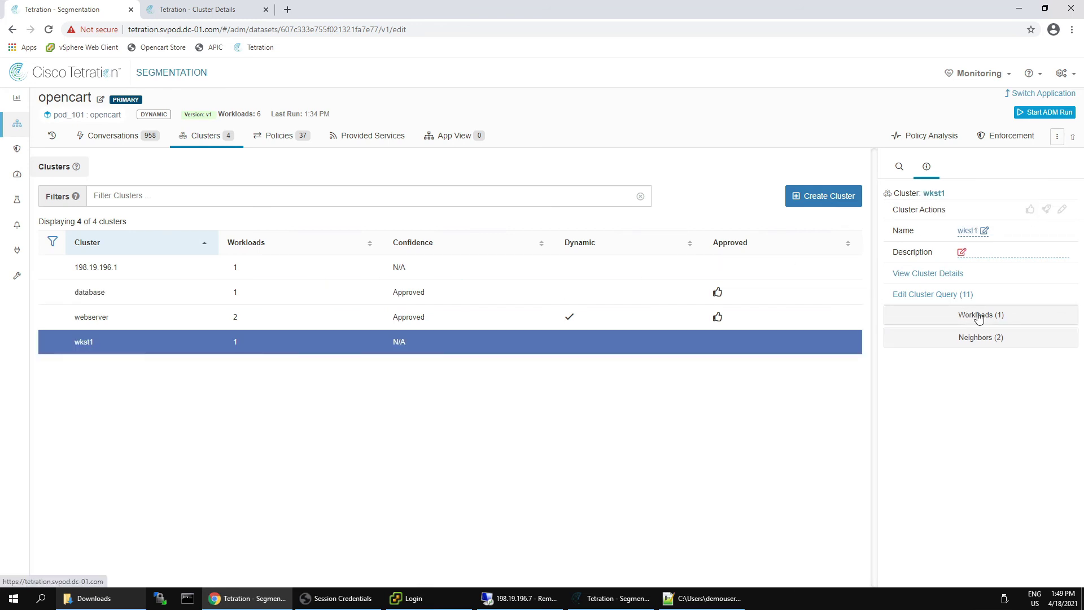
click(979, 318)
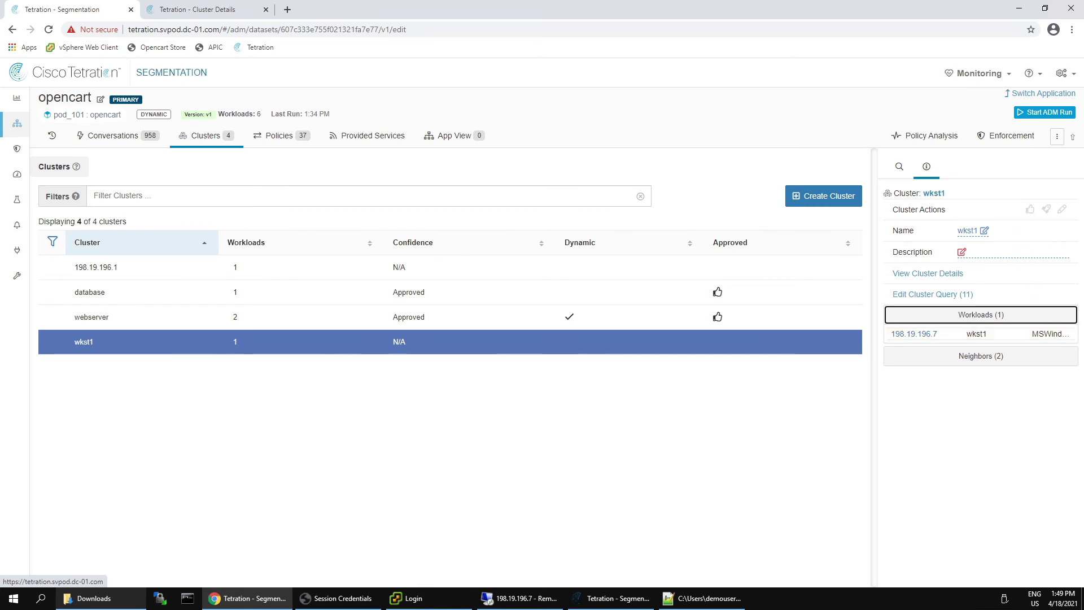
click(1030, 210)
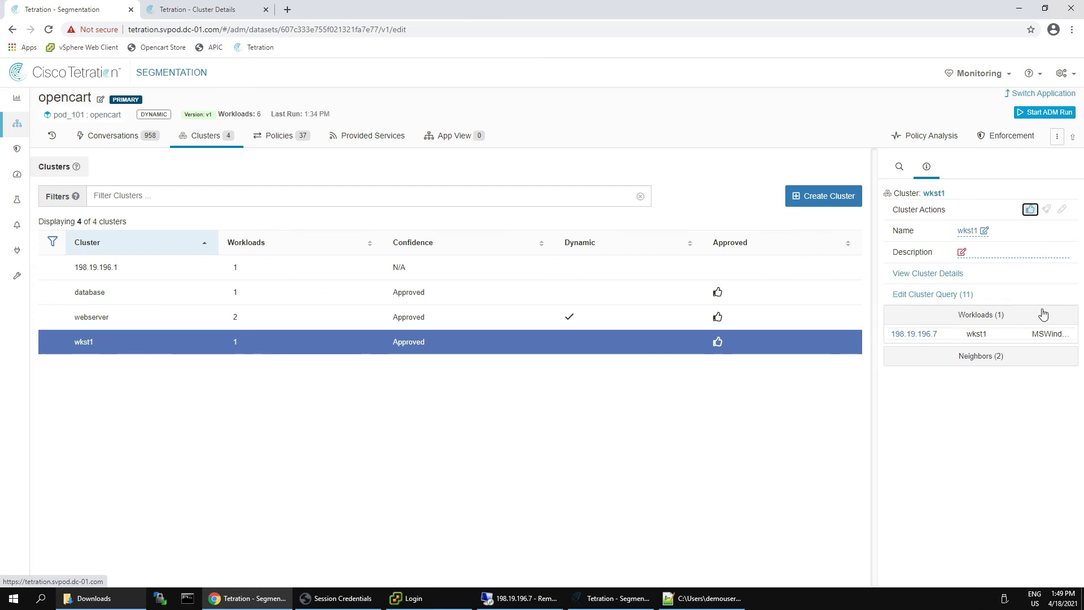
click(714, 601)
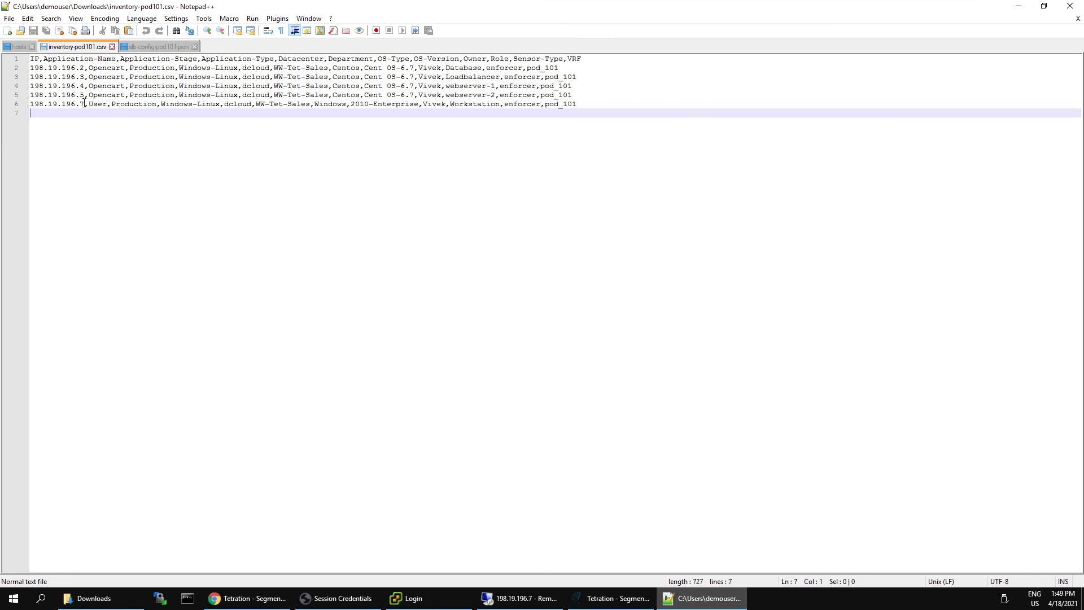
click(1019, 6)
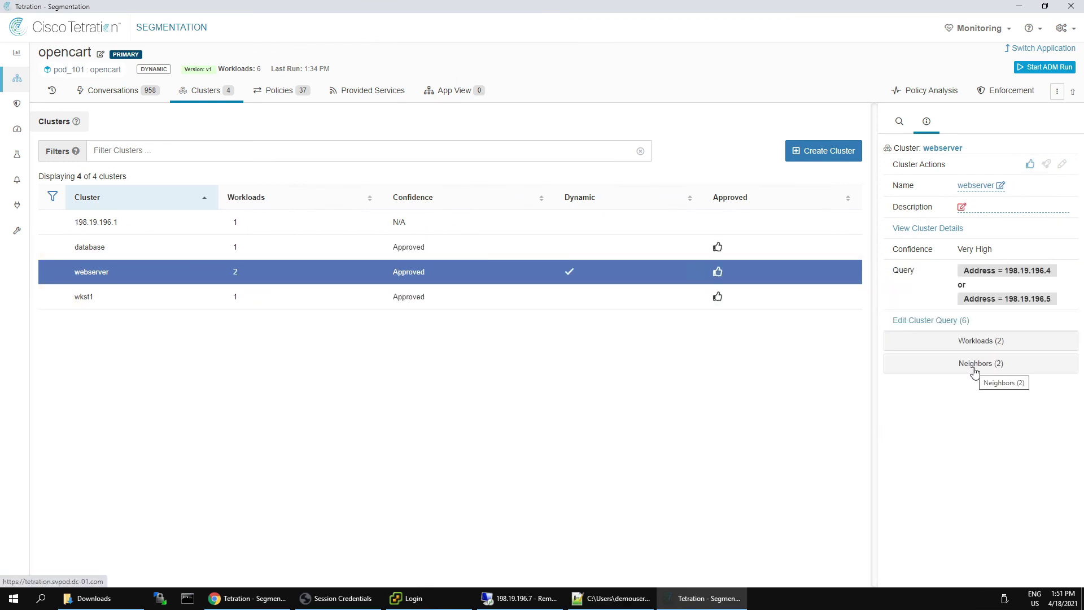
- Show the webserver cluster's two neighbors, database and wkst1
click(974, 370)
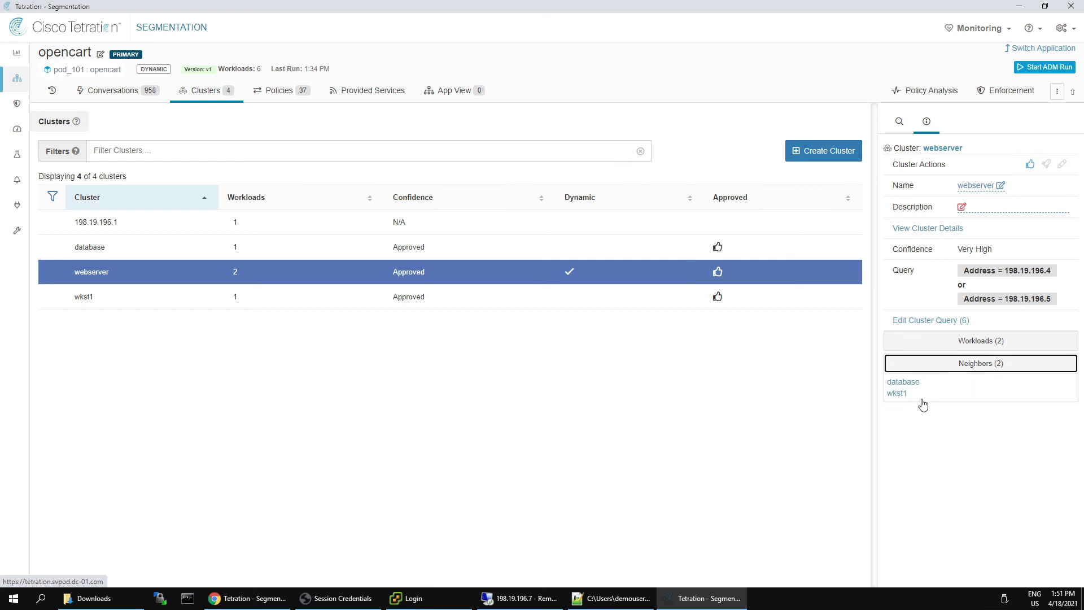